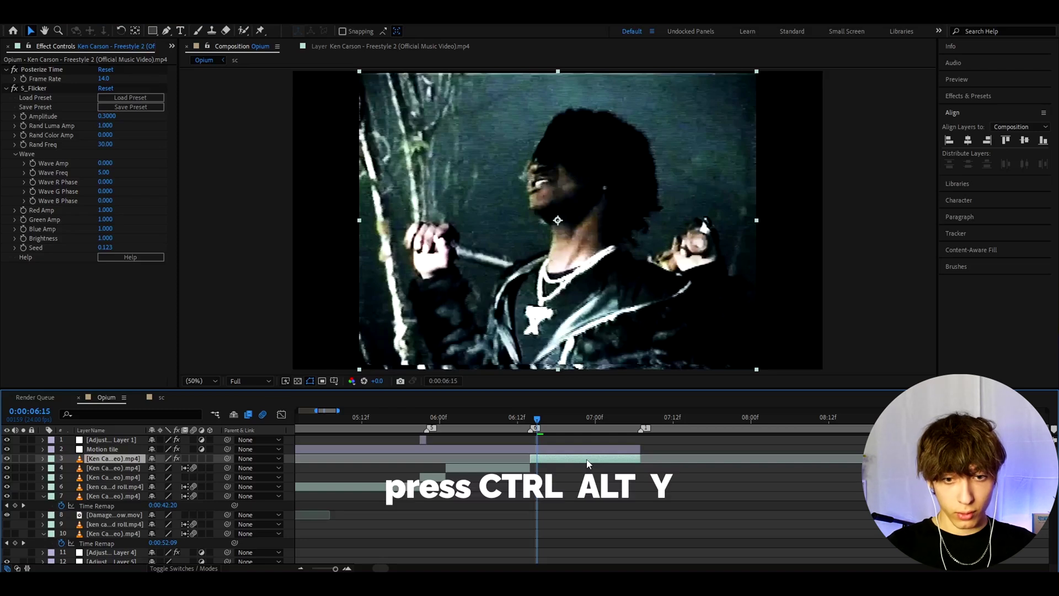
- Add a new adjustment layer above the selected clip and apply the S_Flicker effect to it
key("ctrl+alt+y")
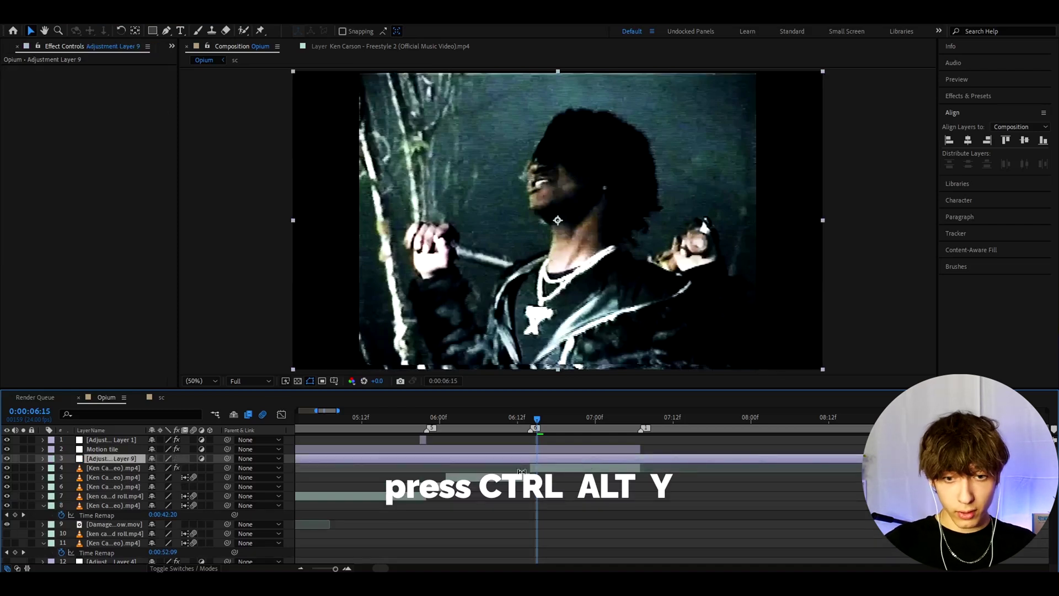
key("ctrl+space")
type("s_fl")
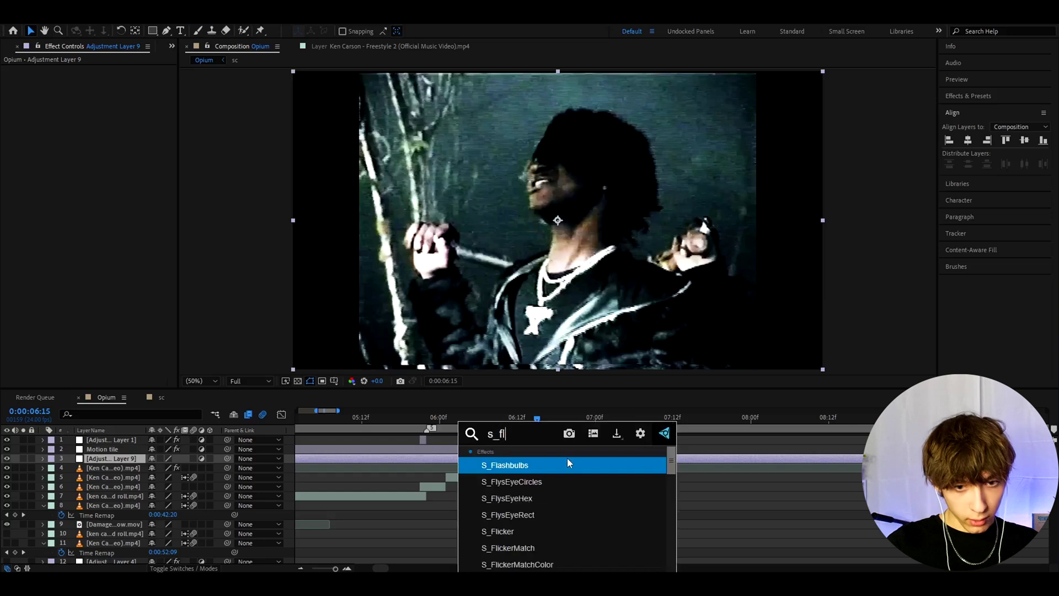
key("Return")
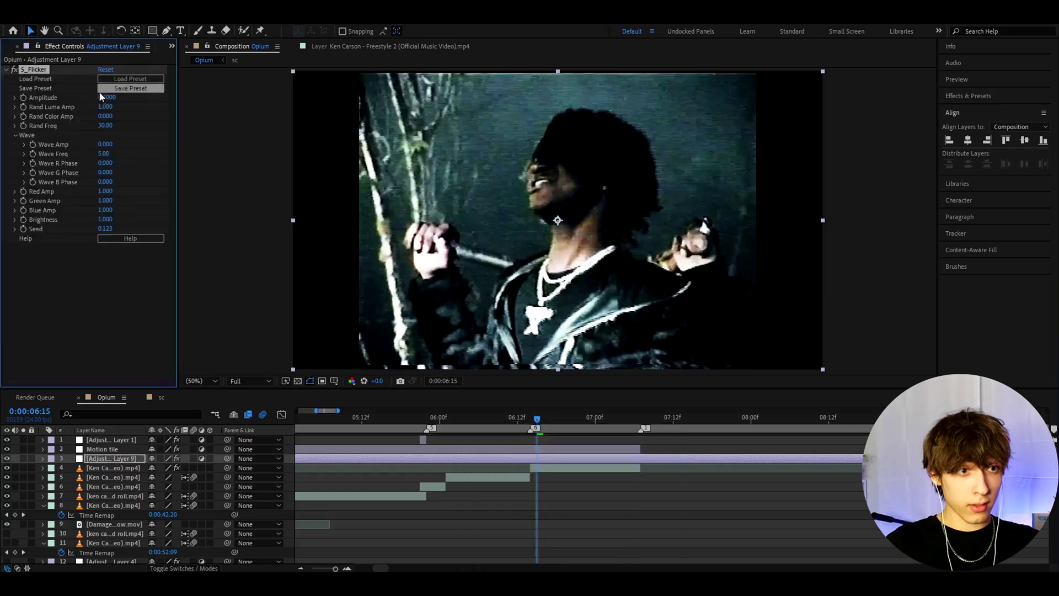
- Set the S_Flicker Amplitude to 0.3
left_click_drag(99, 98, 52, 79)
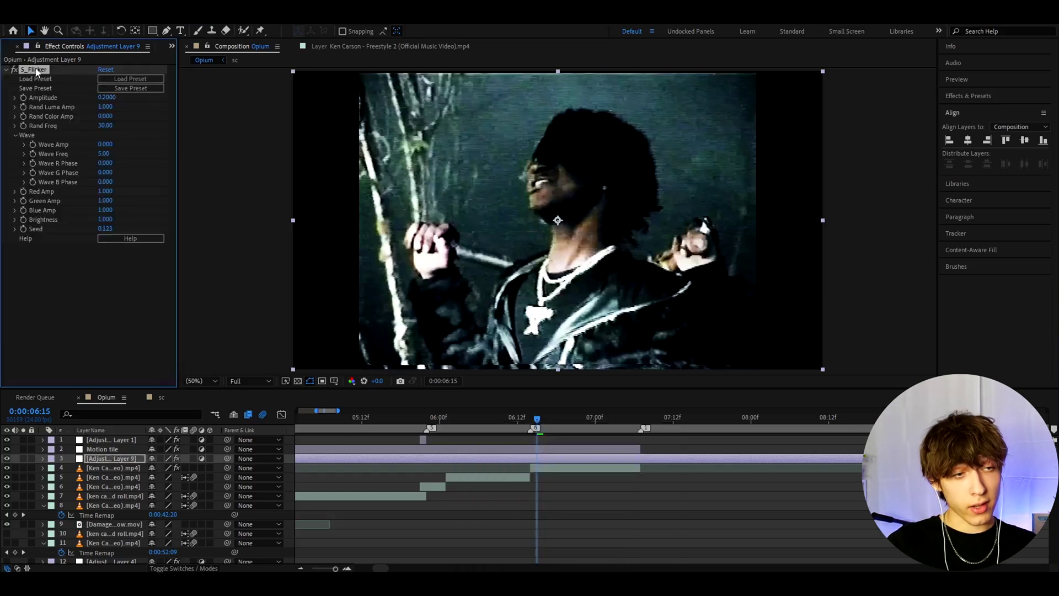
left_click(105, 97)
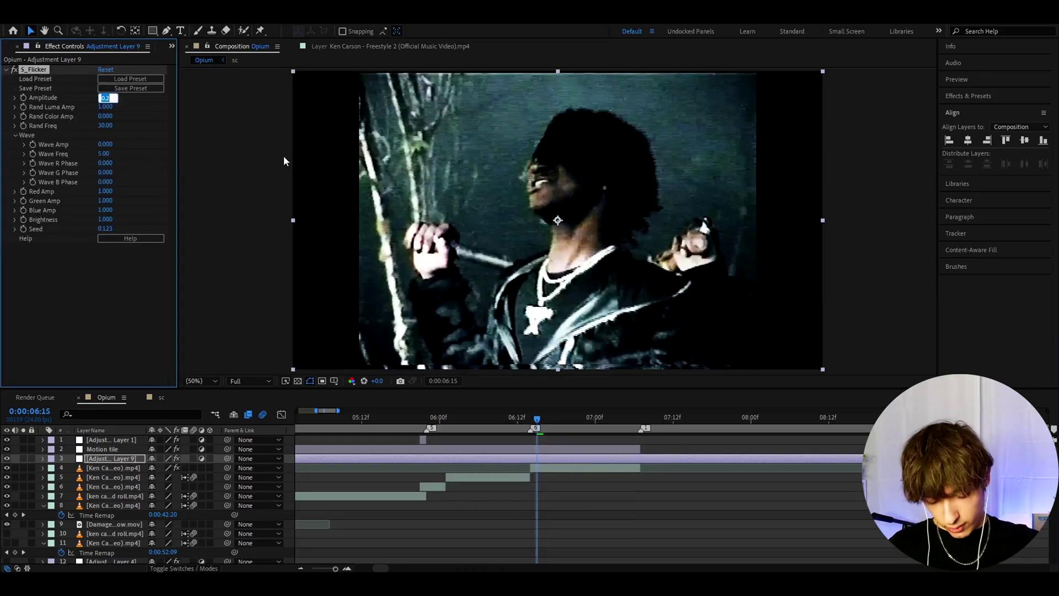
type("0.3")
key("Return")
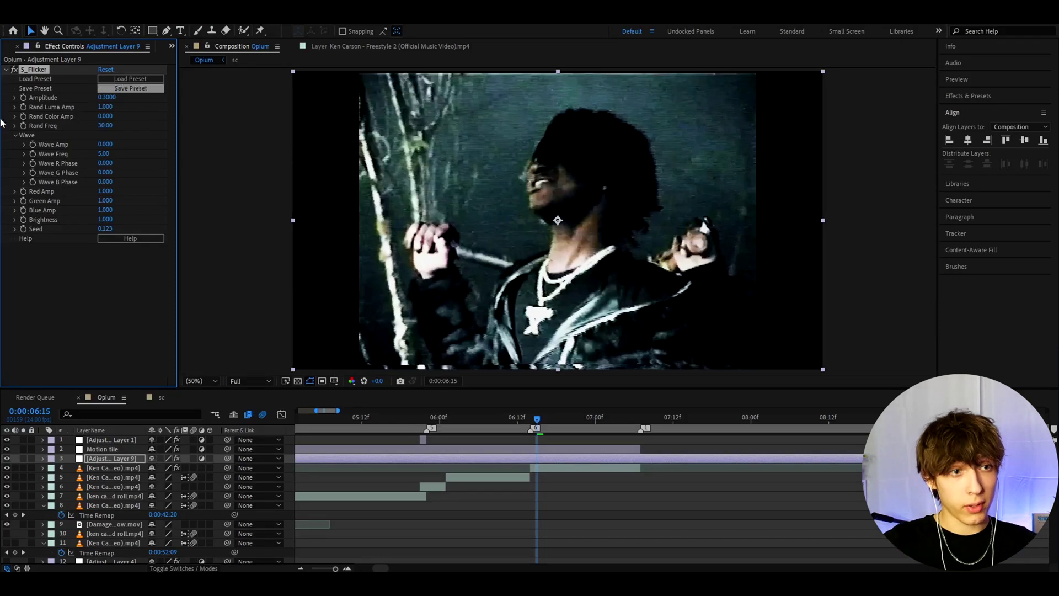
- Apply the S_JpegDamage effect to the adjustment layer
key("ctrl+space")
type("s_jpeg")
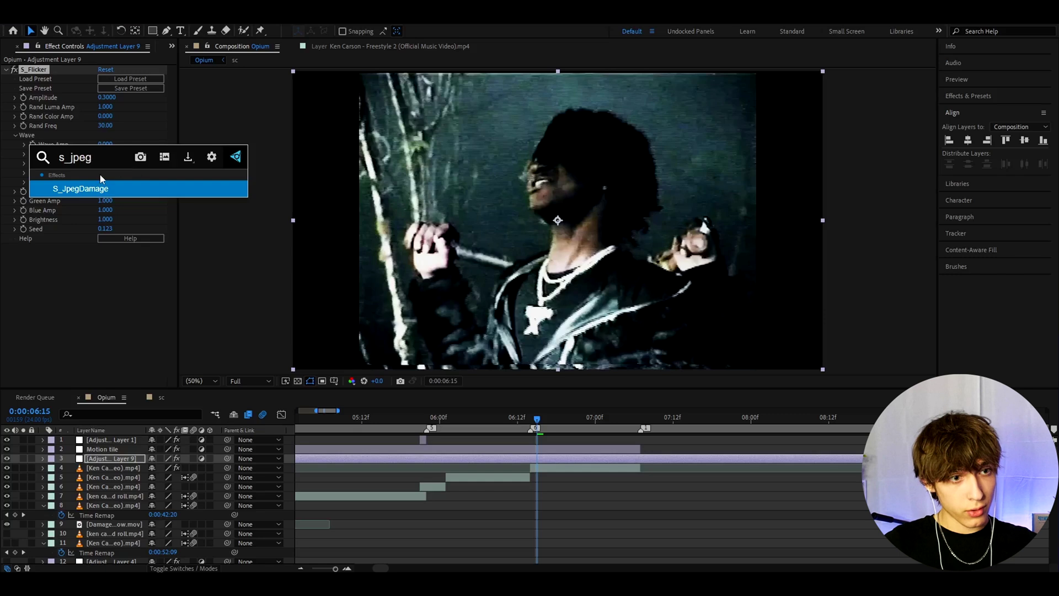
key("Return")
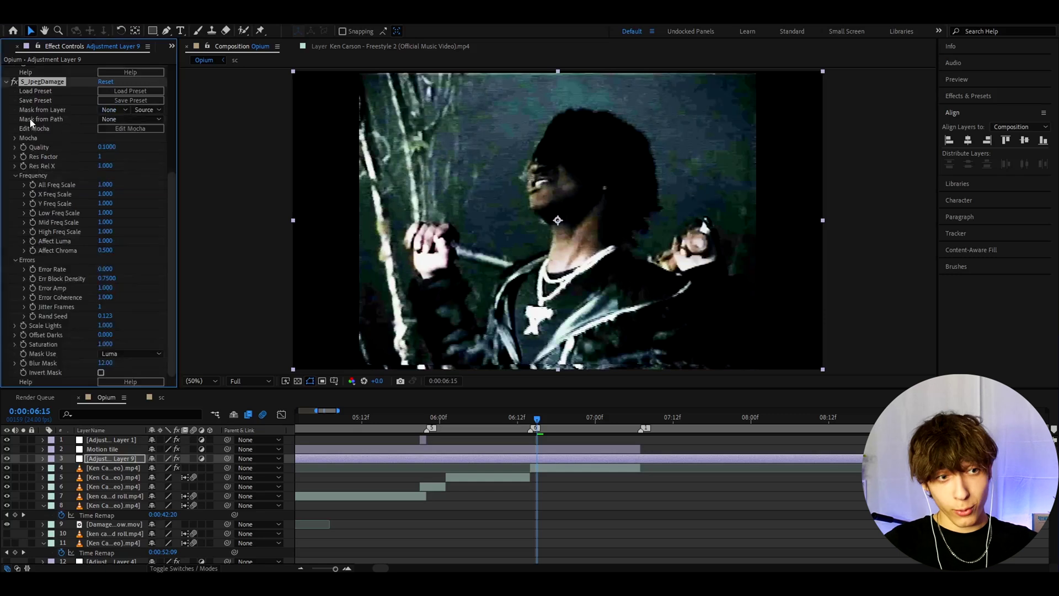
- Set the S_JpegDamage Quality to 0.181 and Res Rel X to 1.5
left_click(113, 148)
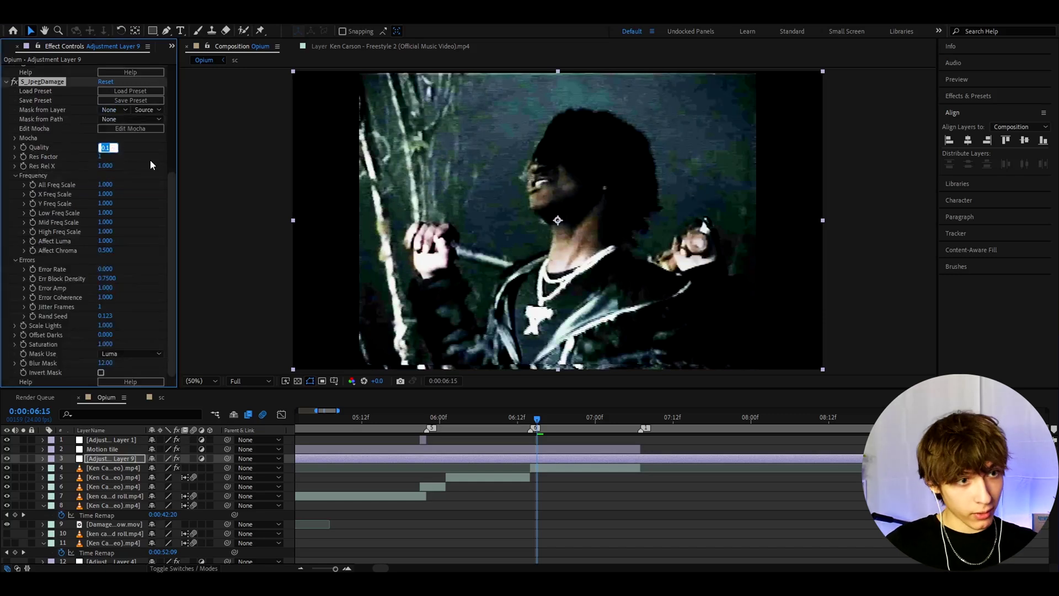
type("0.1")
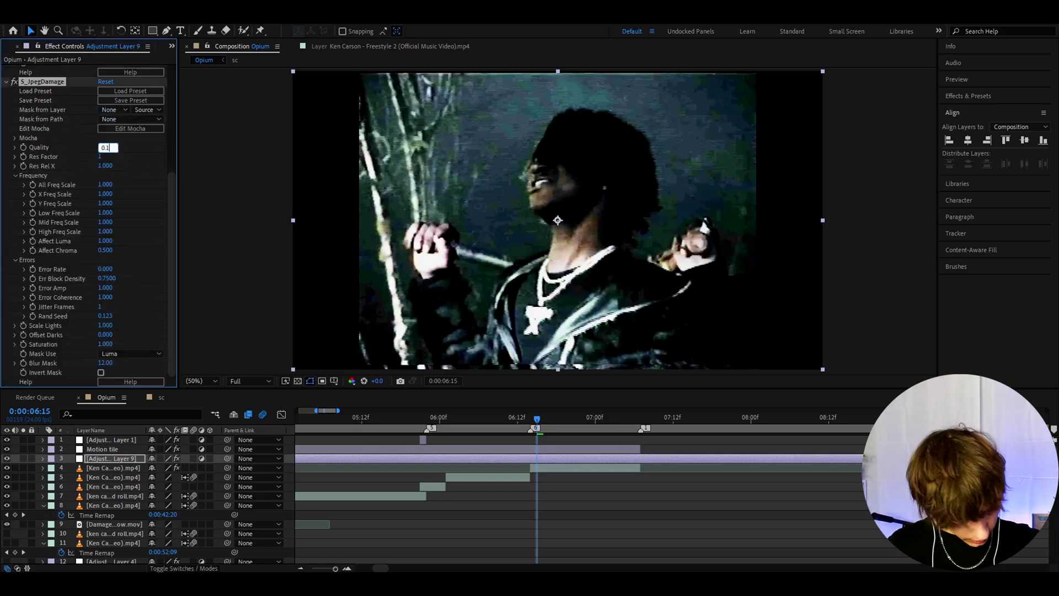
type("81")
key("Return")
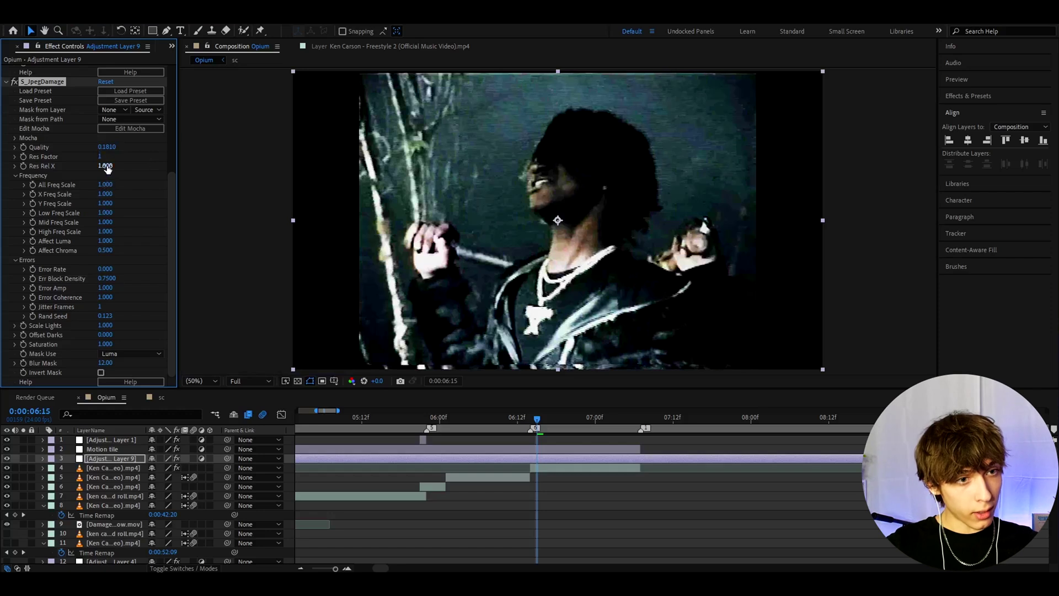
left_click(107, 166)
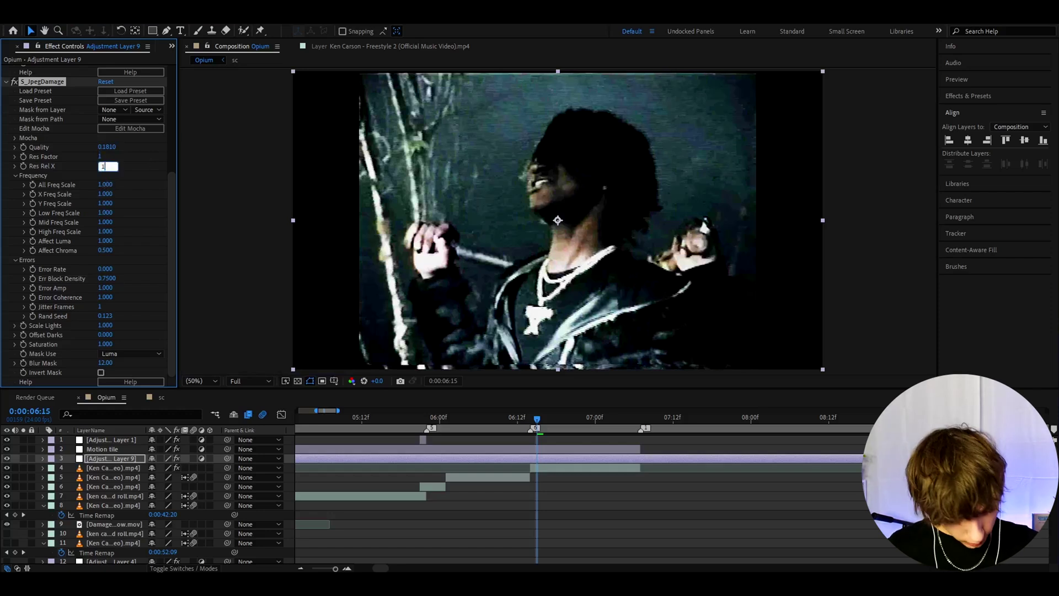
type("1.57")
- Apply the S_PixelSort effect to the adjustment layer
key("ctrl+space")
type("s")
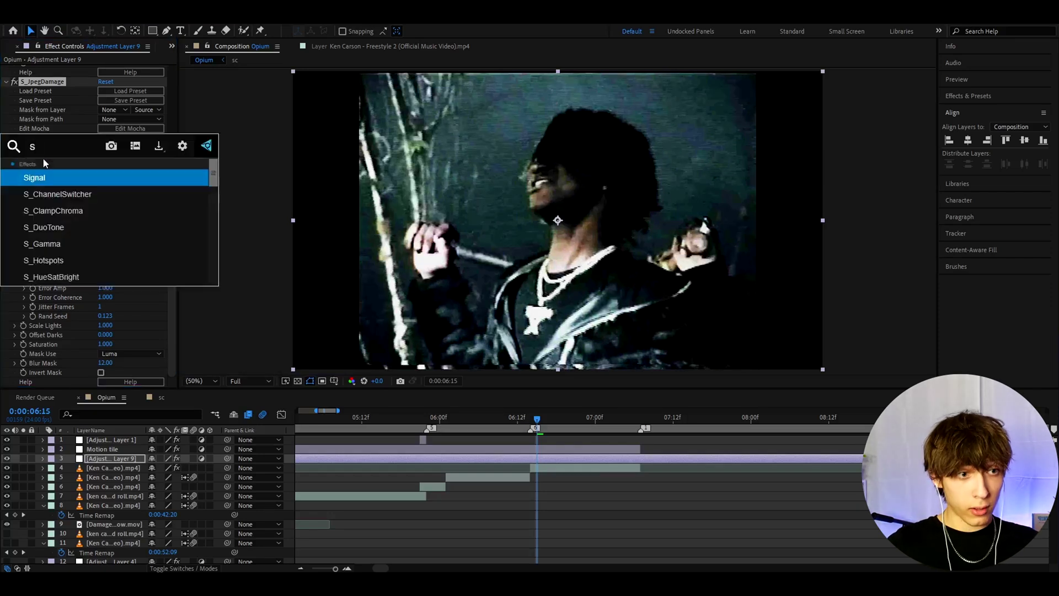
type("_pixel")
key("Return")
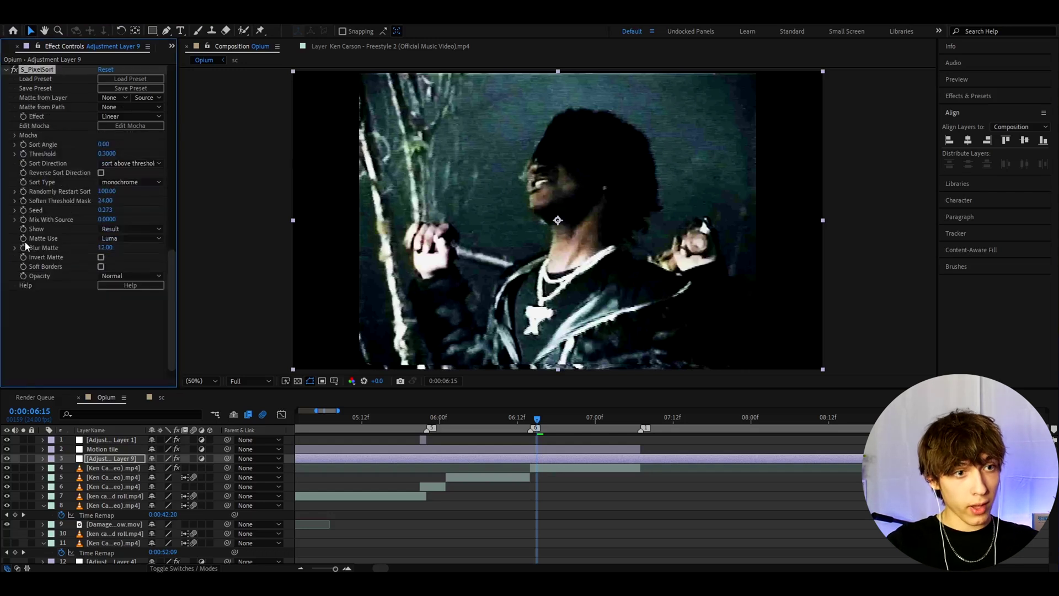
- Set the S_PixelSort Sort Angle to 90 and Threshold to 0.9
scroll(42, 193, "up", 11)
scroll(51, 169, "down", 12)
scroll(52, 160, "up", 4)
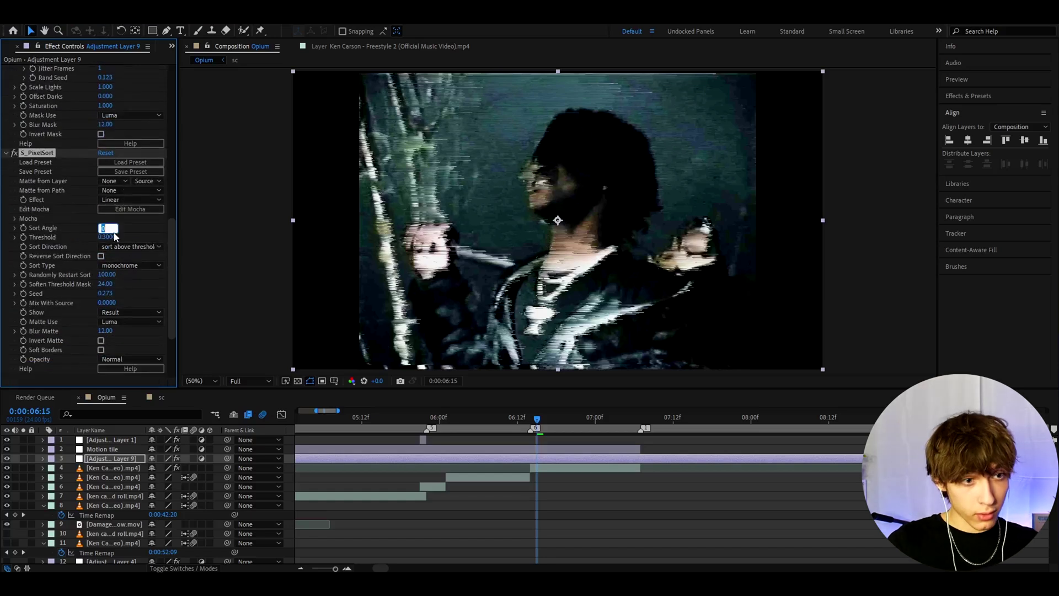
left_click(104, 228)
type("90")
key("Return")
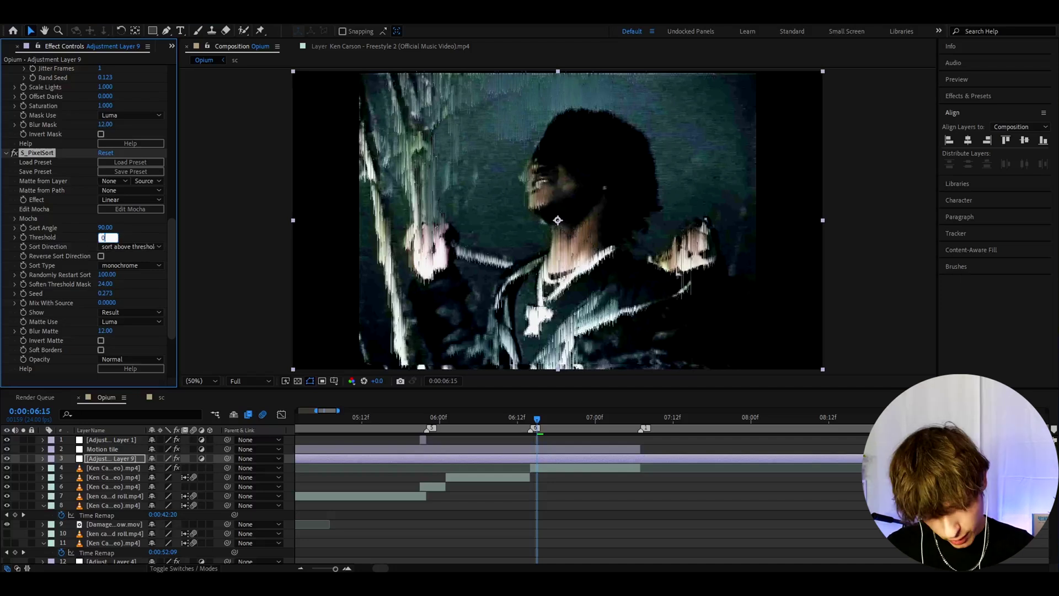
type("0.9")
key("Return")
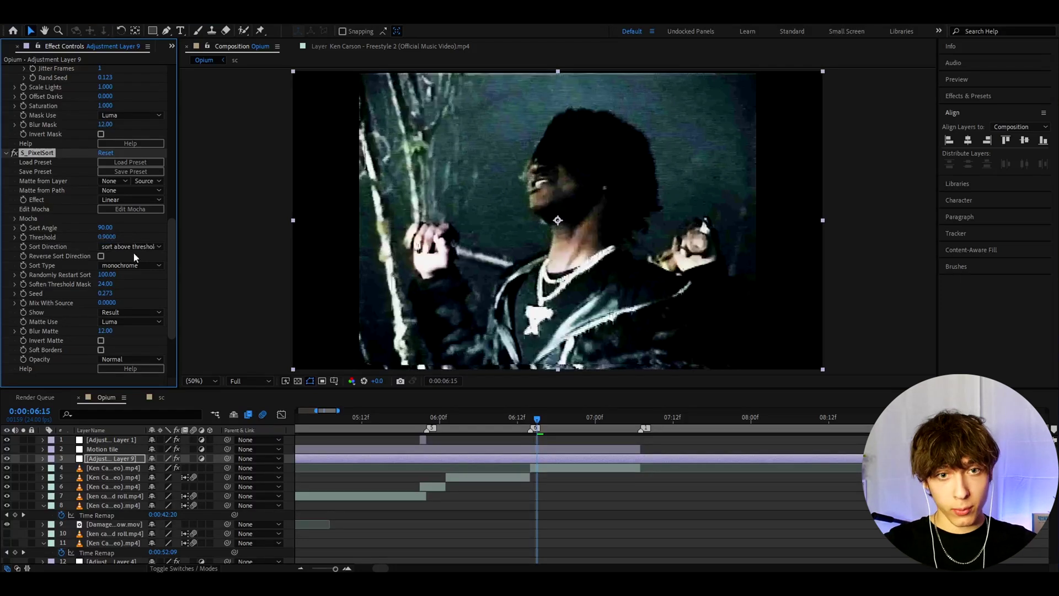
- Try a different S_PixelSort Threshold and set it back to 0.9
left_click_drag(113, 238, 106, 243)
left_click(106, 237)
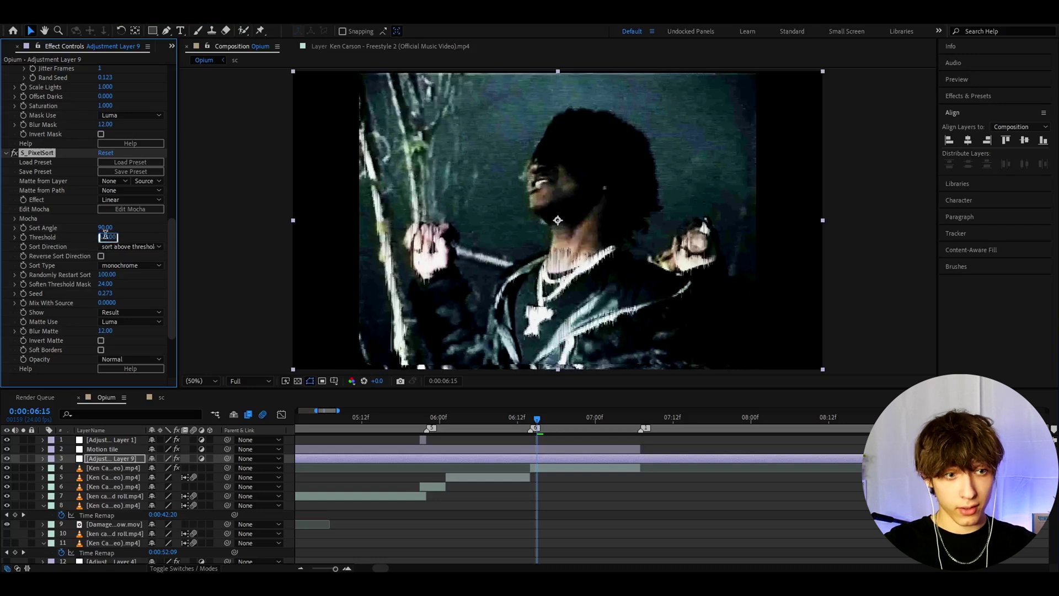
type("0.9")
key("Return")
- Apply the Signal effect to the adjustment layer
key("ctrl+space")
type("si")
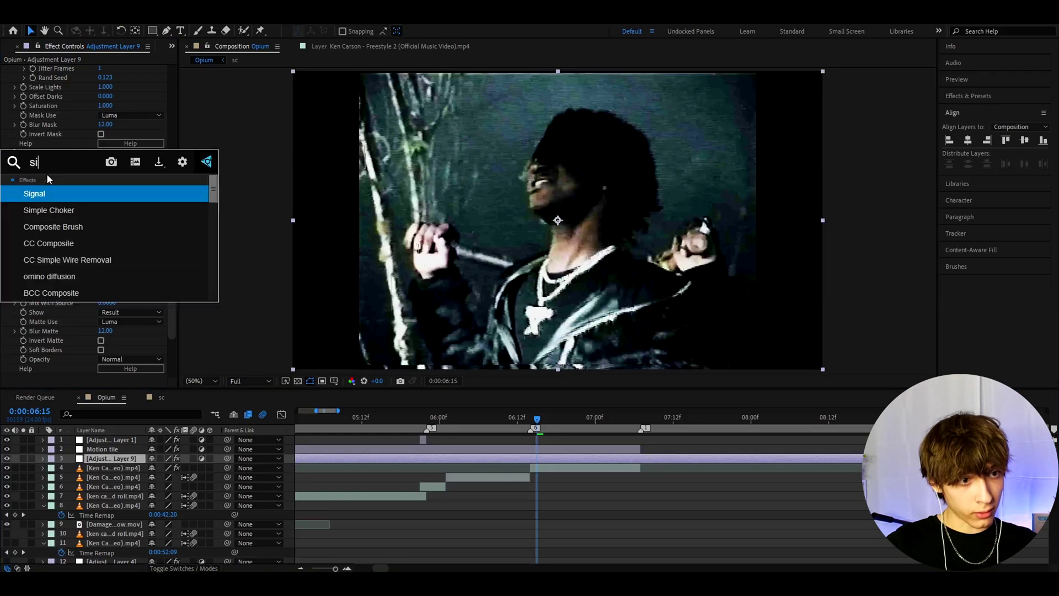
key("Return")
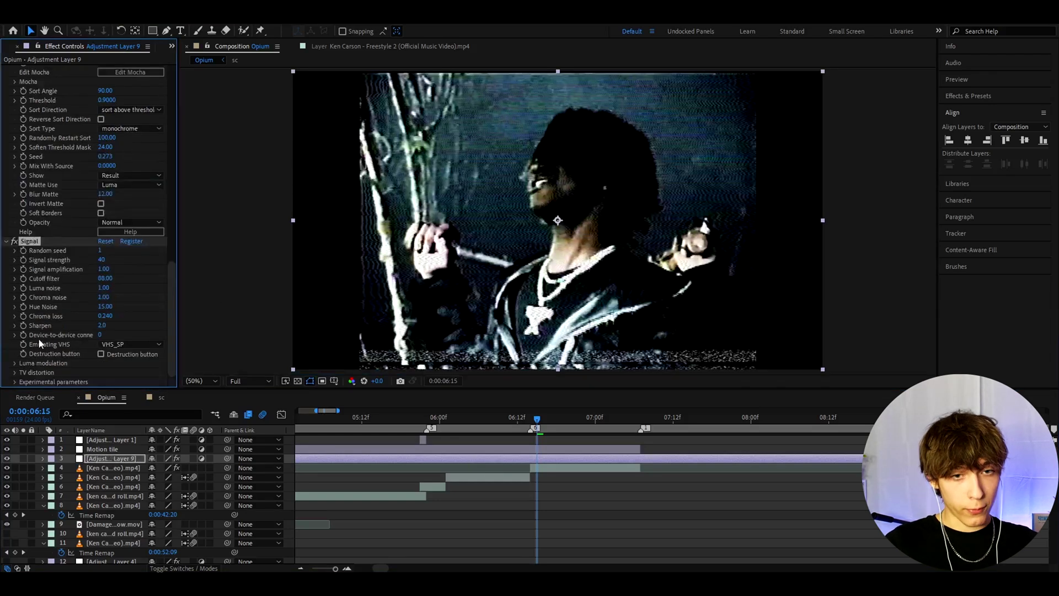
- Turn off Tape Errors in Signal's Luma modulation settings and set the Signal strength to 199
left_click(12, 360)
scroll(83, 337, "down", 4)
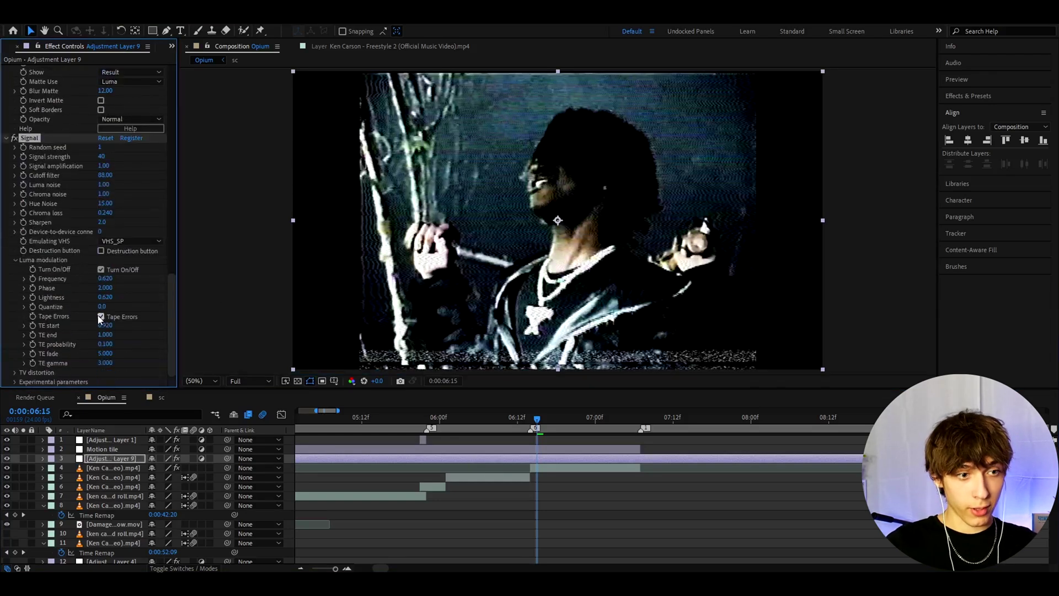
left_click(101, 316)
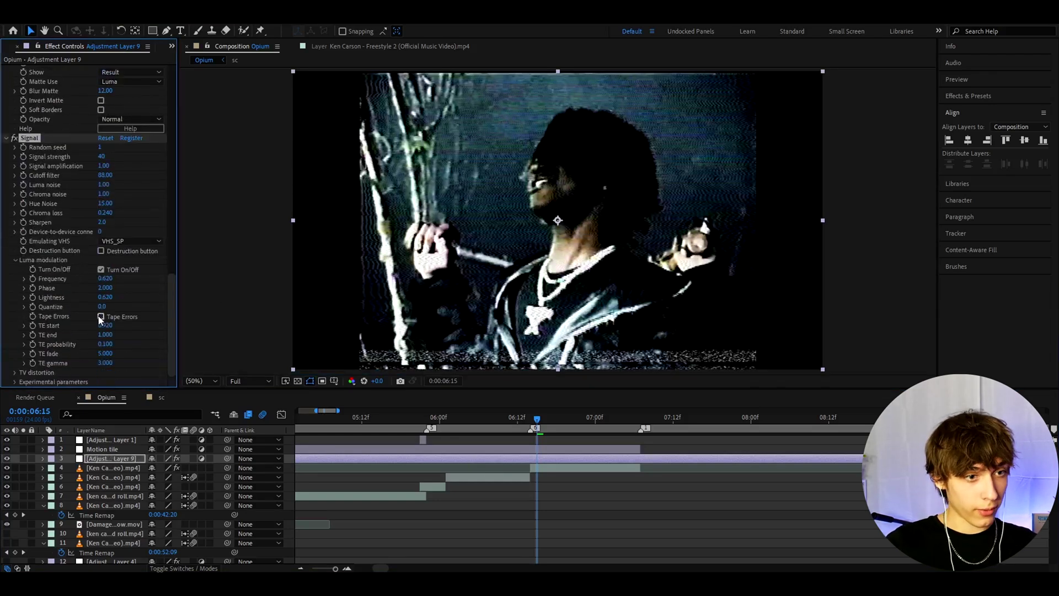
left_click(15, 259)
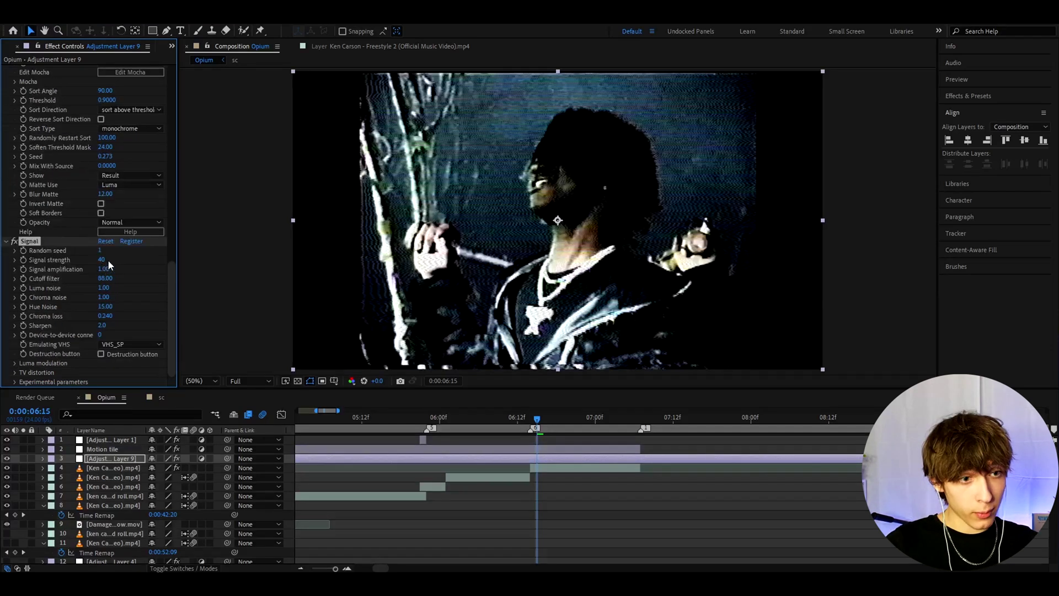
left_click(102, 260)
type("199")
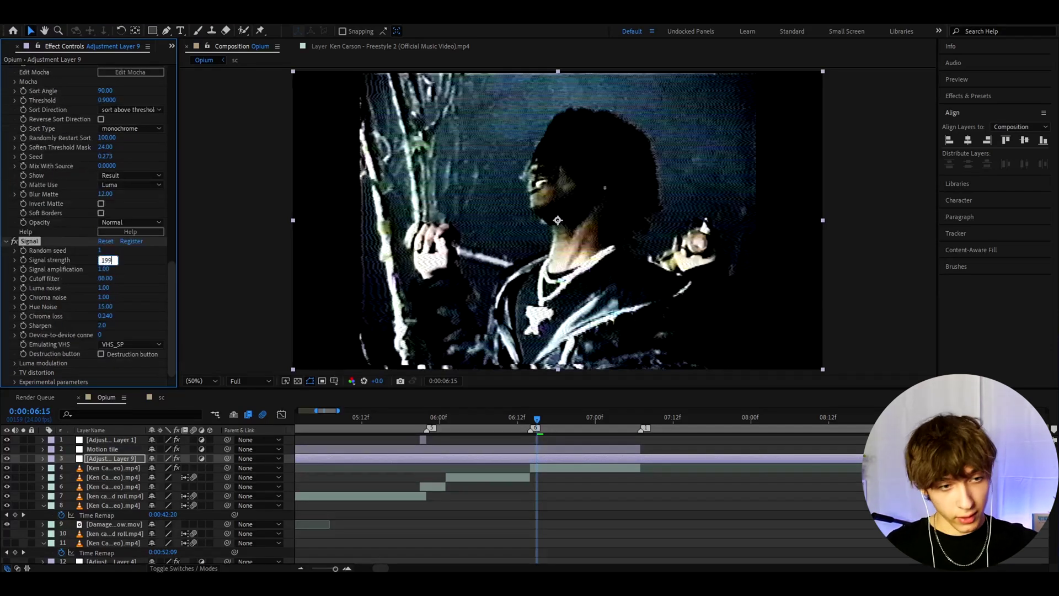
key("Return")
- Apply the Black & White effect to the adjustment layer
key("ctrl+space")
type("black")
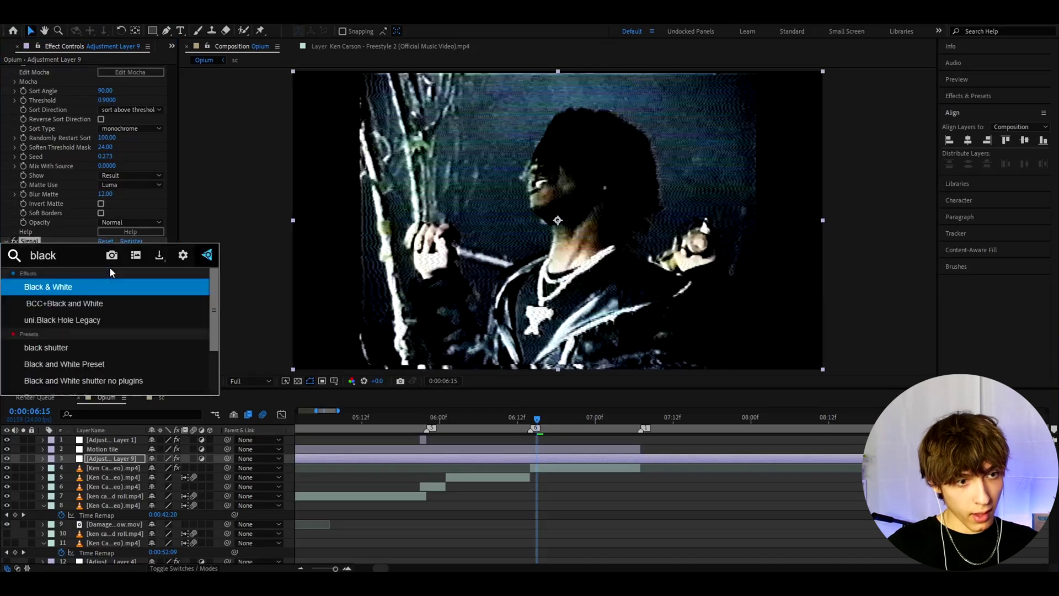
left_click(104, 286)
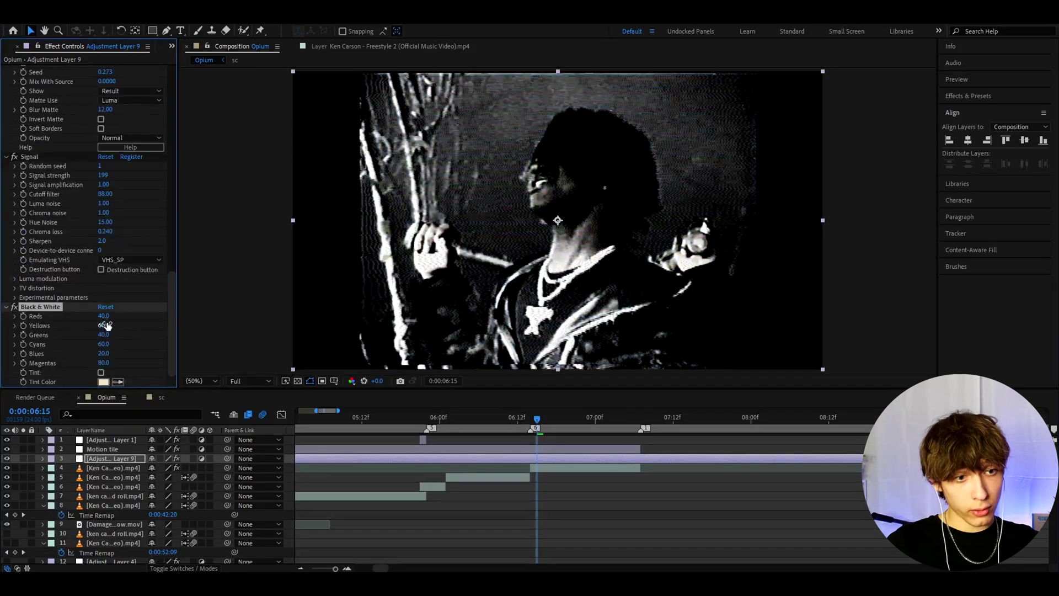
- Set the Black & White effect's Reds to 252 and Greens to 292
left_click(103, 316)
type("252")
left_click(105, 335)
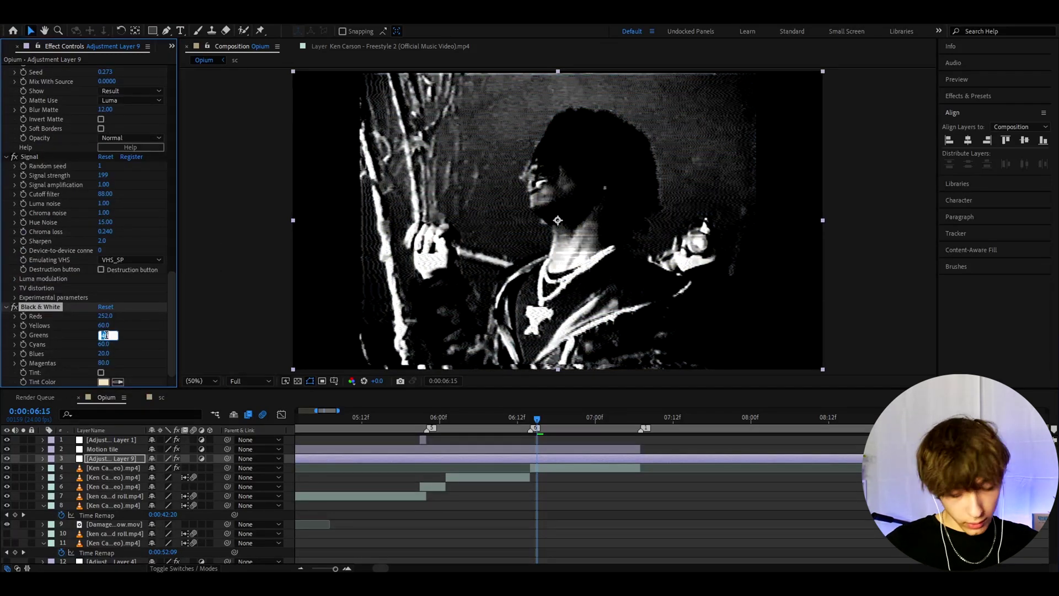
type("292.")
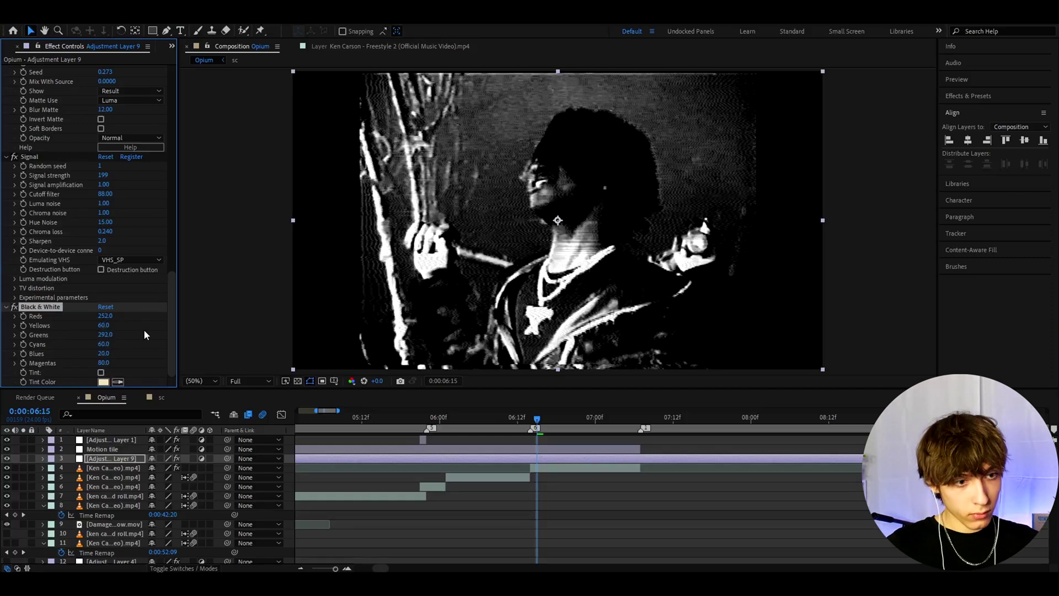
- Apply the S_Gamma effect to the adjustment layer
key("ctrl+space")
type("s_")
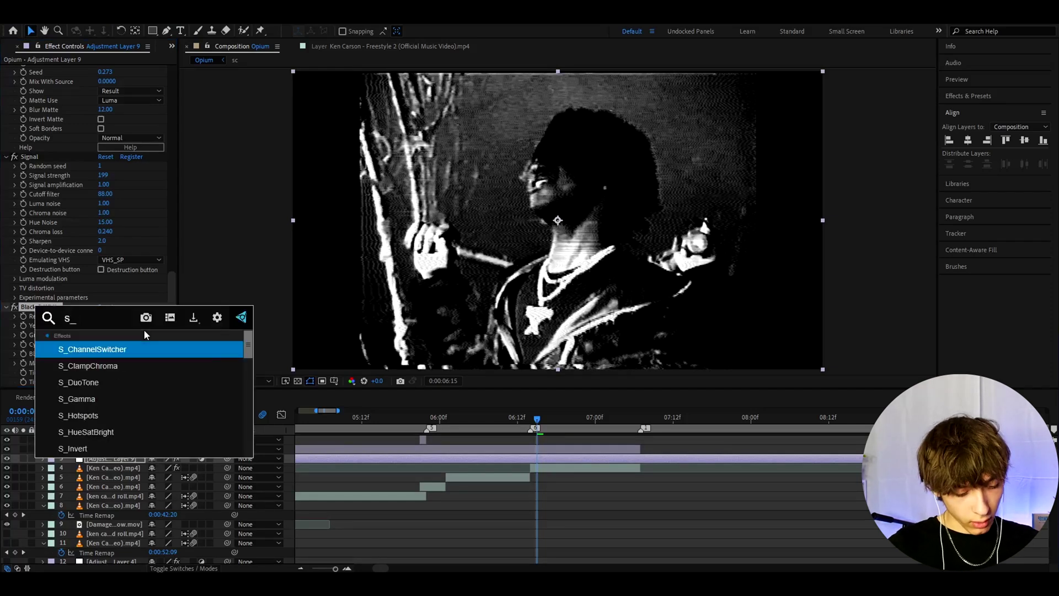
type("gamma")
key("Return")
- Set the S_Gamma effect's Gamma to 0.72 and Gamma Red to 1.86
left_click(105, 288)
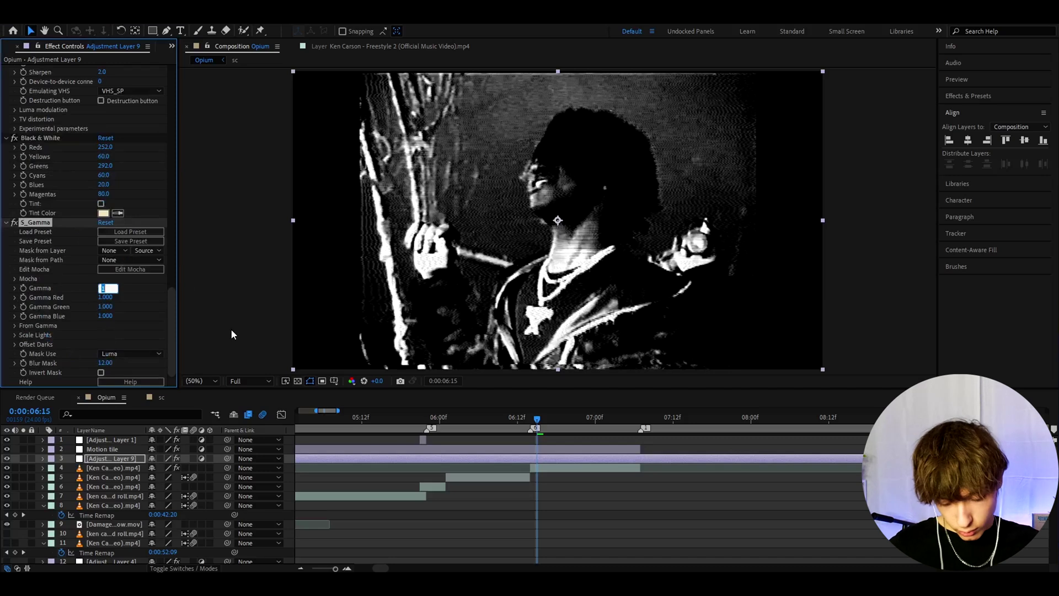
type("0.72")
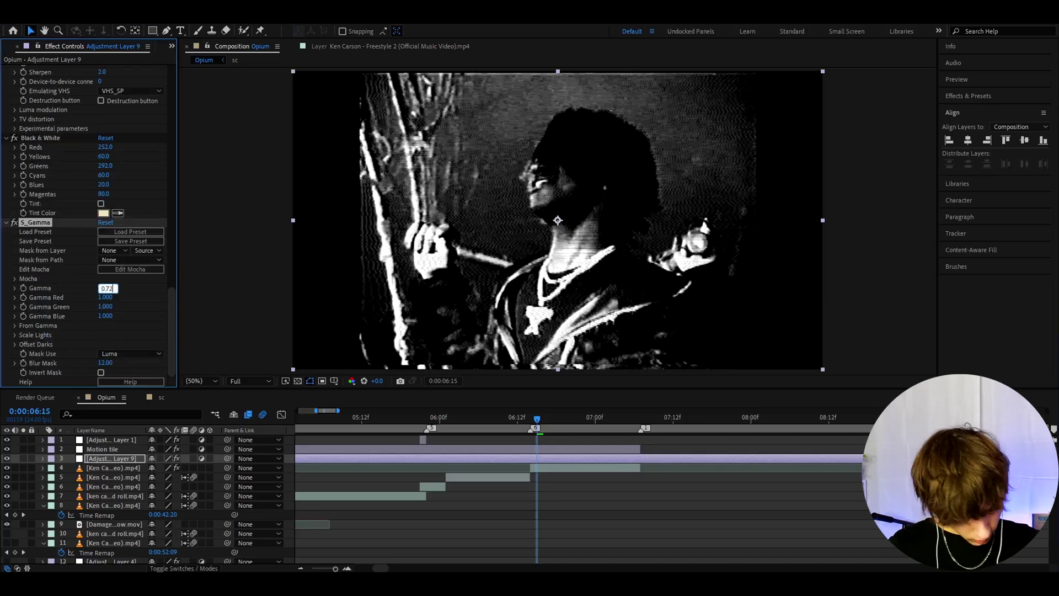
left_click(106, 297)
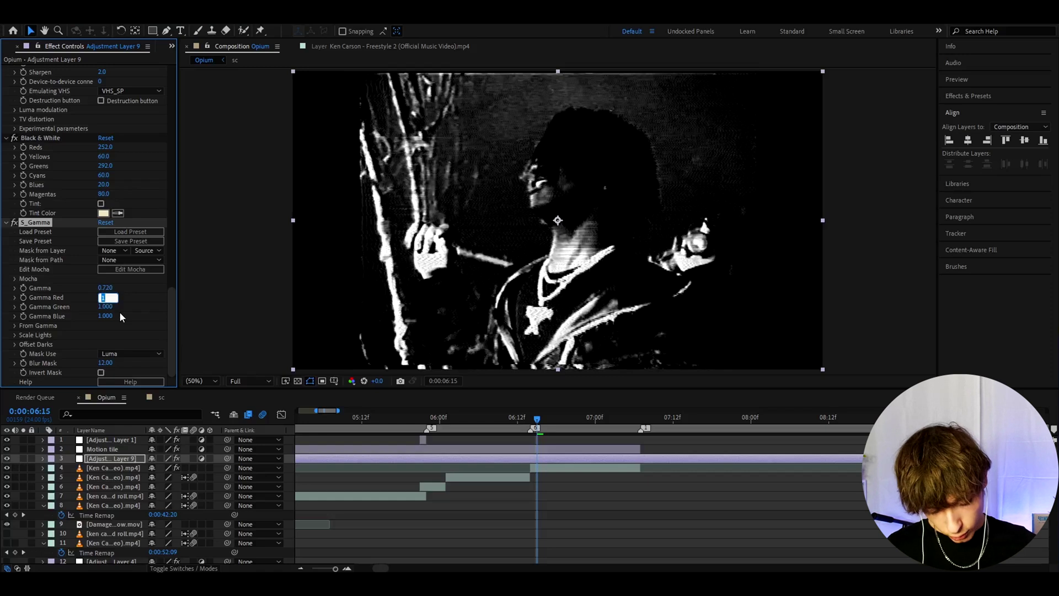
type("1.85")
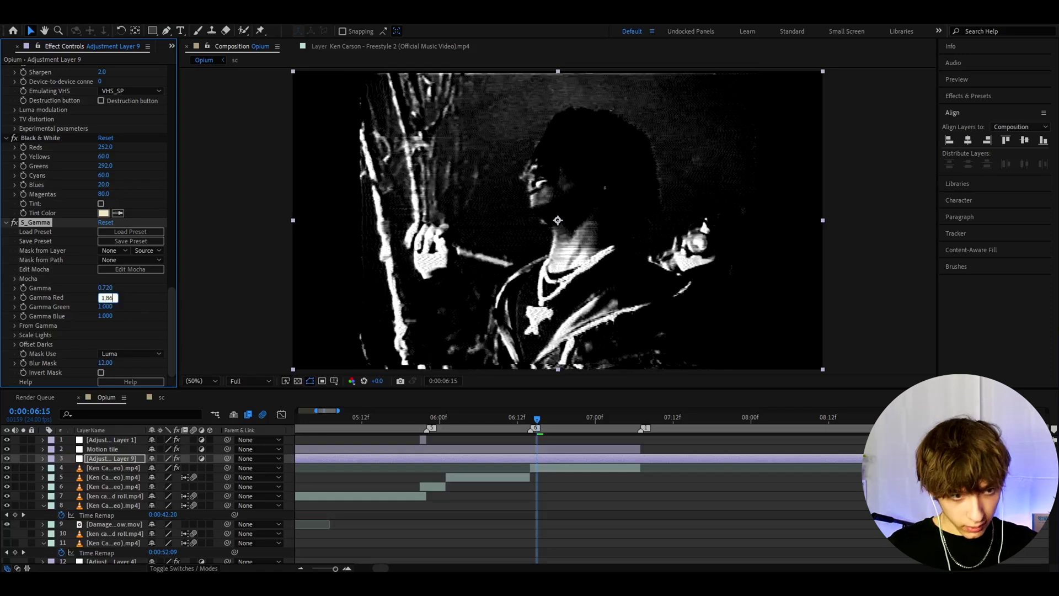
key("Return")
left_click_drag(105, 298, 122, 300)
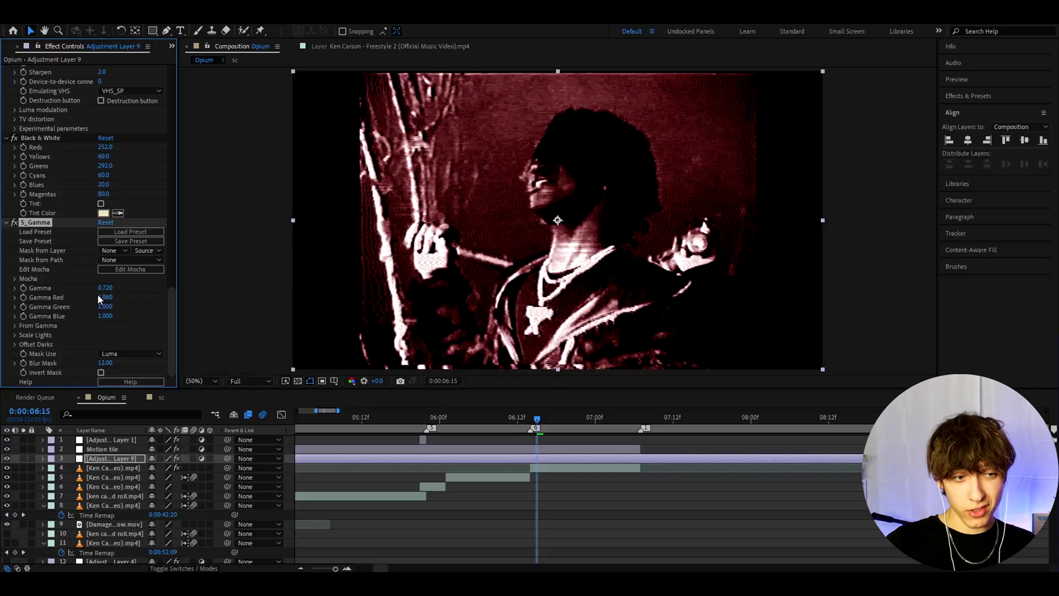
- Apply the Levels effect to the adjustment layer and set its Input Black to 35.7
key("ctrl+space")
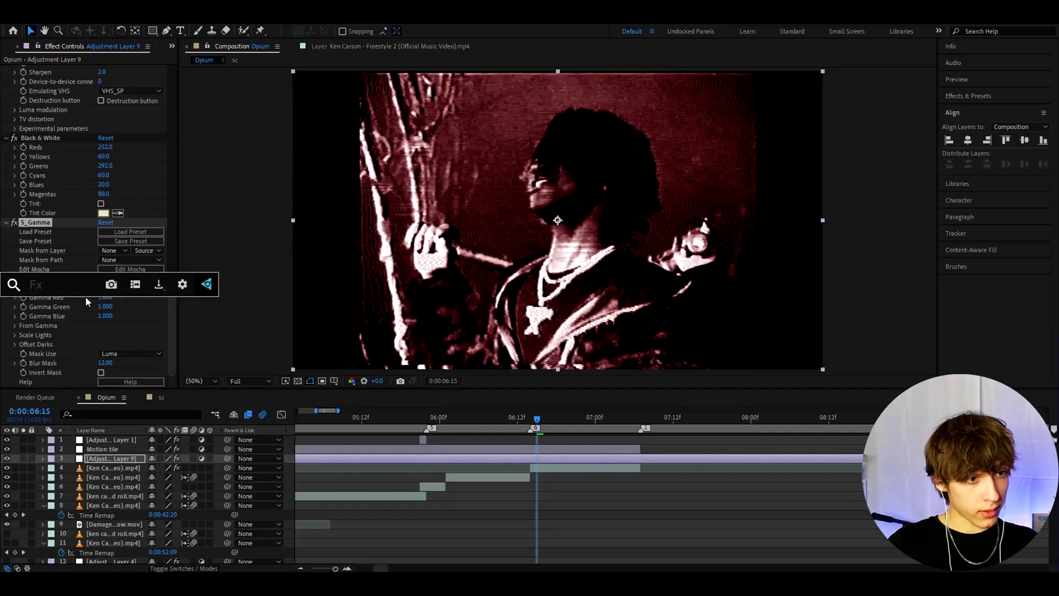
type("level")
key("Return")
left_click(115, 325)
type("35.7")
key("Return")
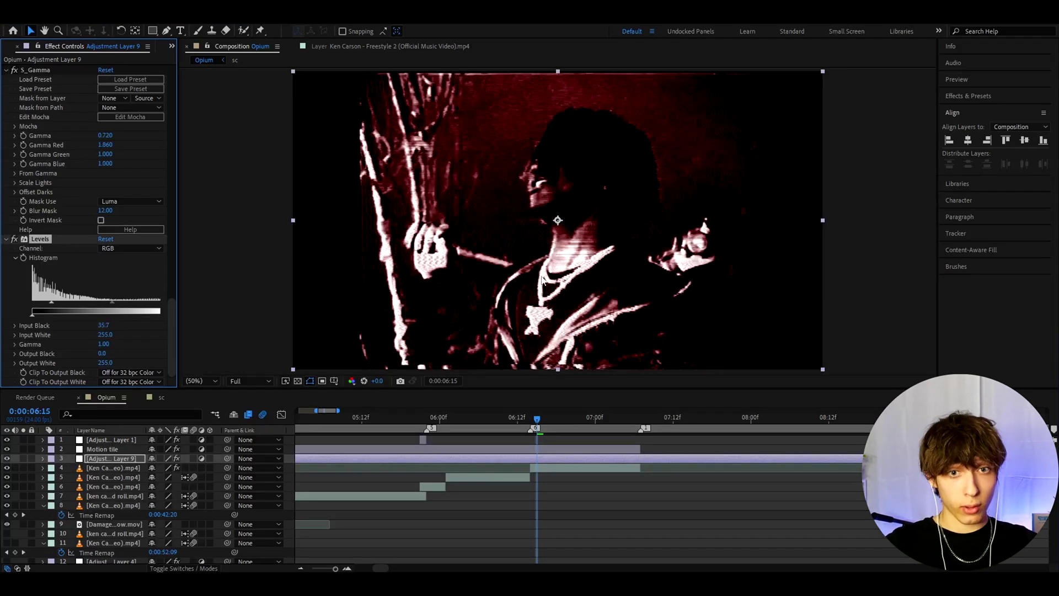
- Save all of Adjustment Layer 9's effects as an animation preset named Opium Blood in the User Presets folder
left_click(540, 415)
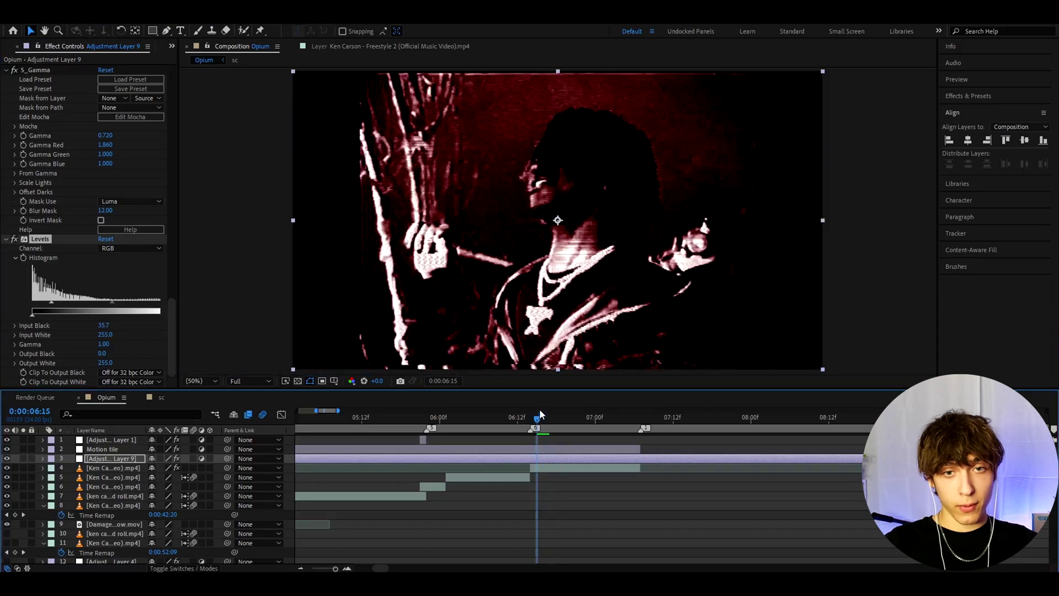
left_click(522, 458)
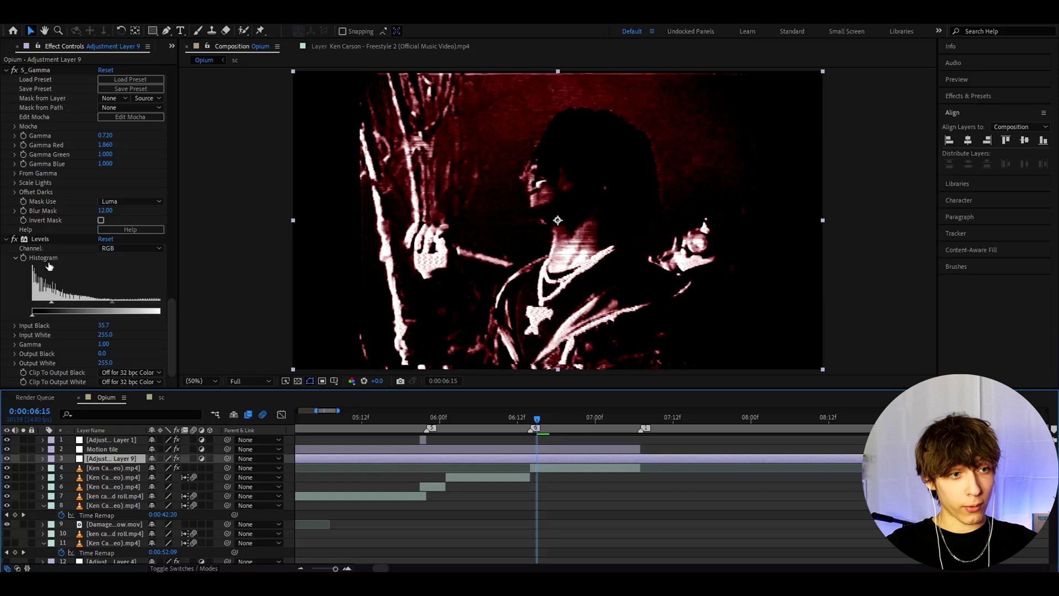
left_click(42, 238)
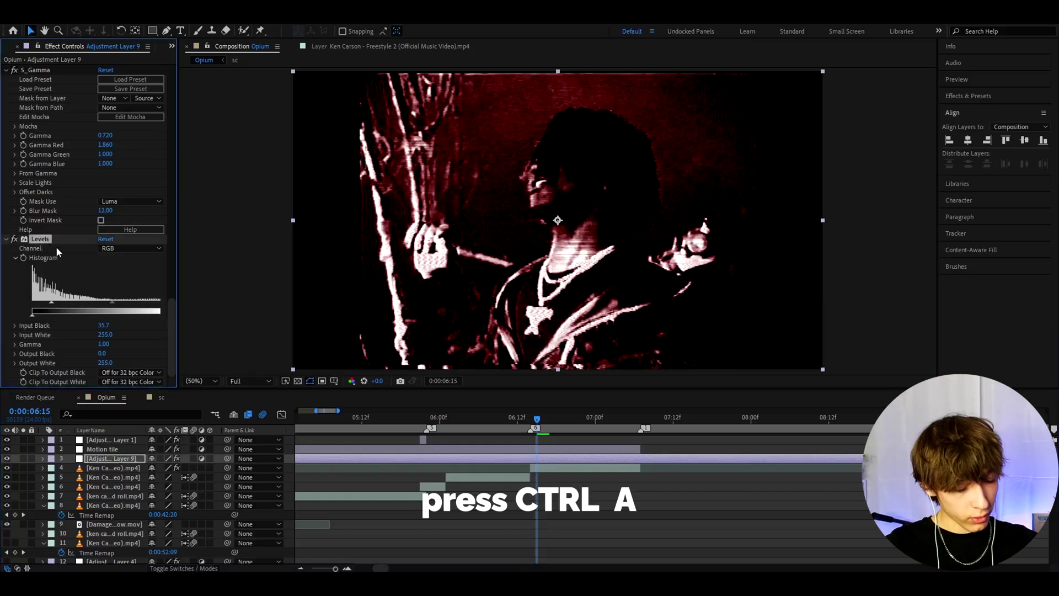
key("ctrl+a")
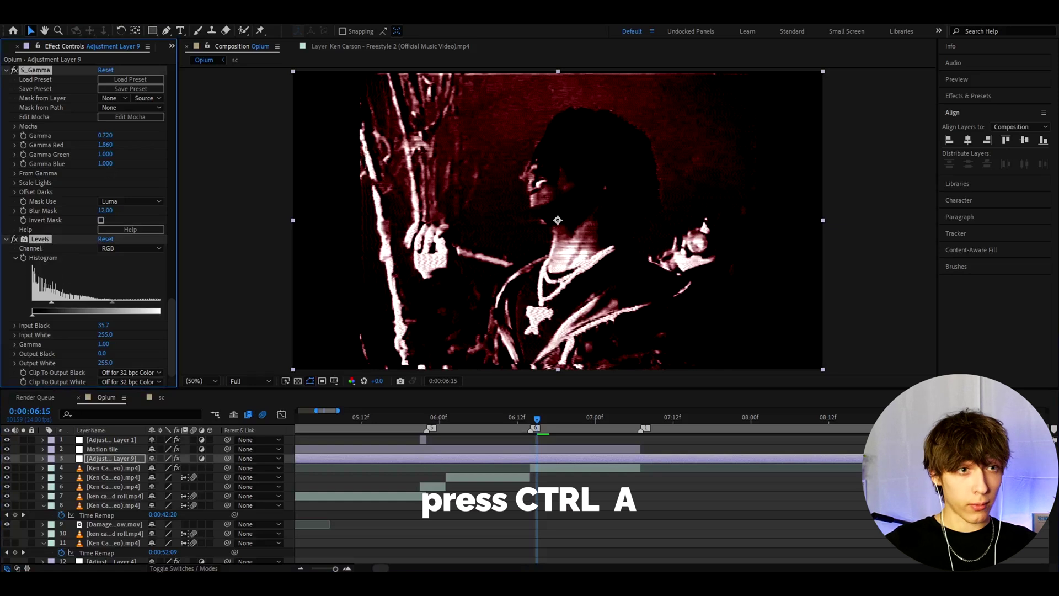
left_click(141, 20)
left_click(162, 32)
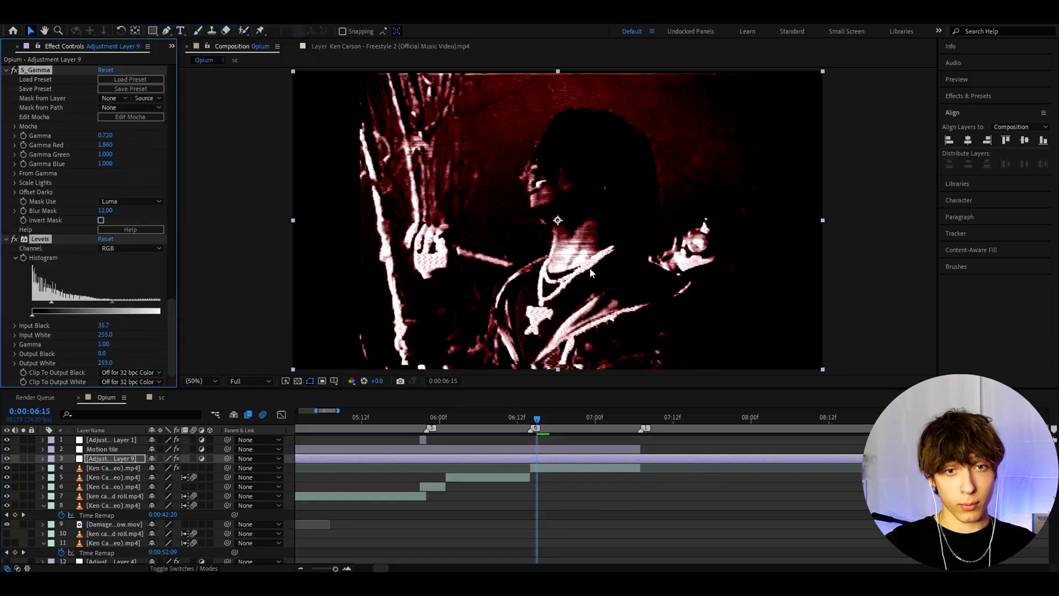
type("Opiu")
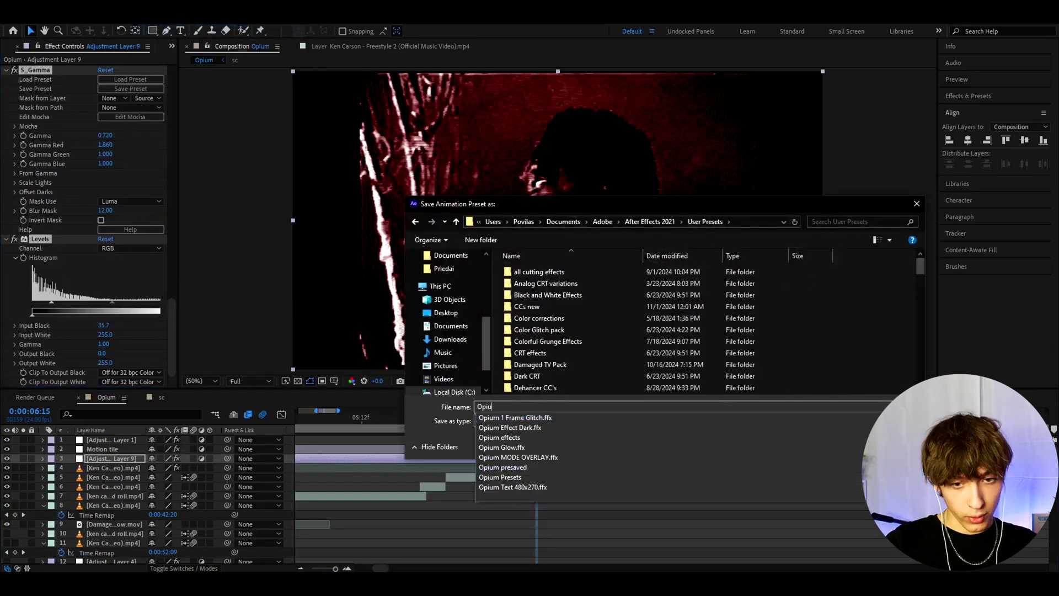
type("m Blood")
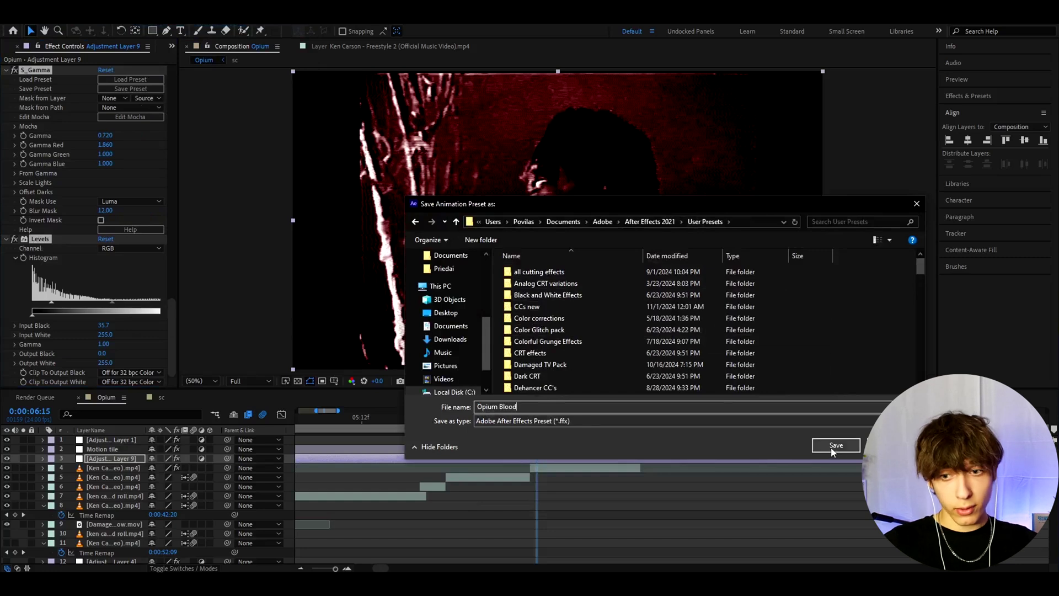
left_click(834, 447)
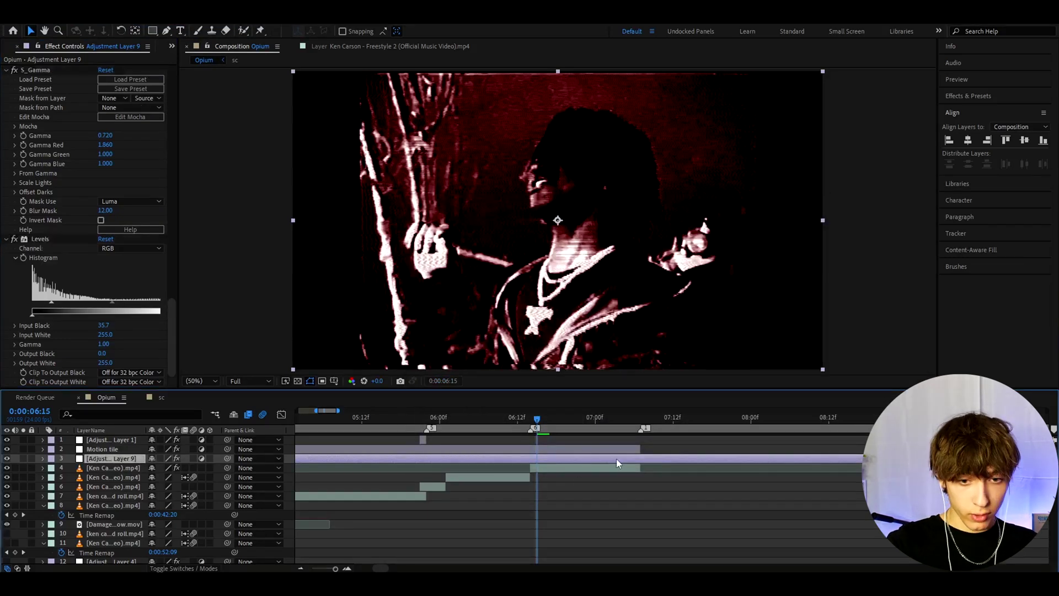
- Add a new adjustment layer and apply the saved Opium Blood preset to it
key("ctrl+alt+y")
left_click(988, 95)
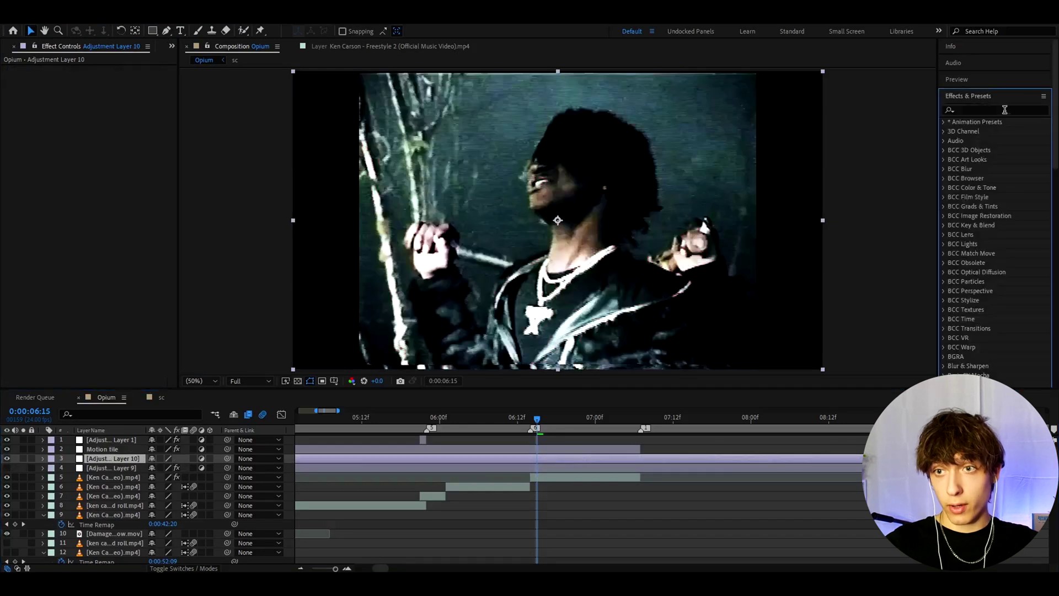
left_click(992, 109)
type("opium blood")
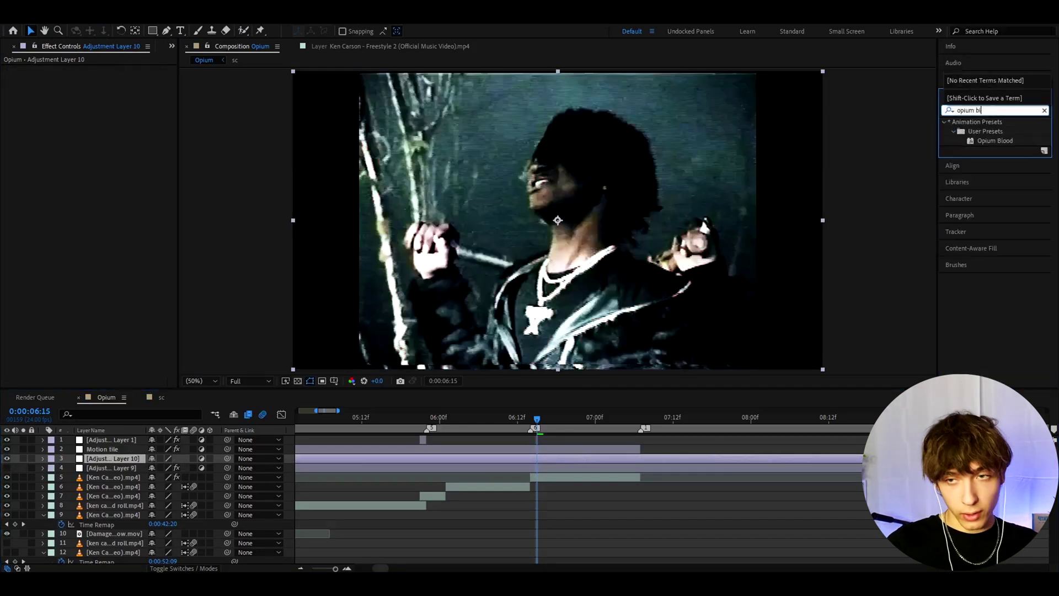
double_click(995, 140)
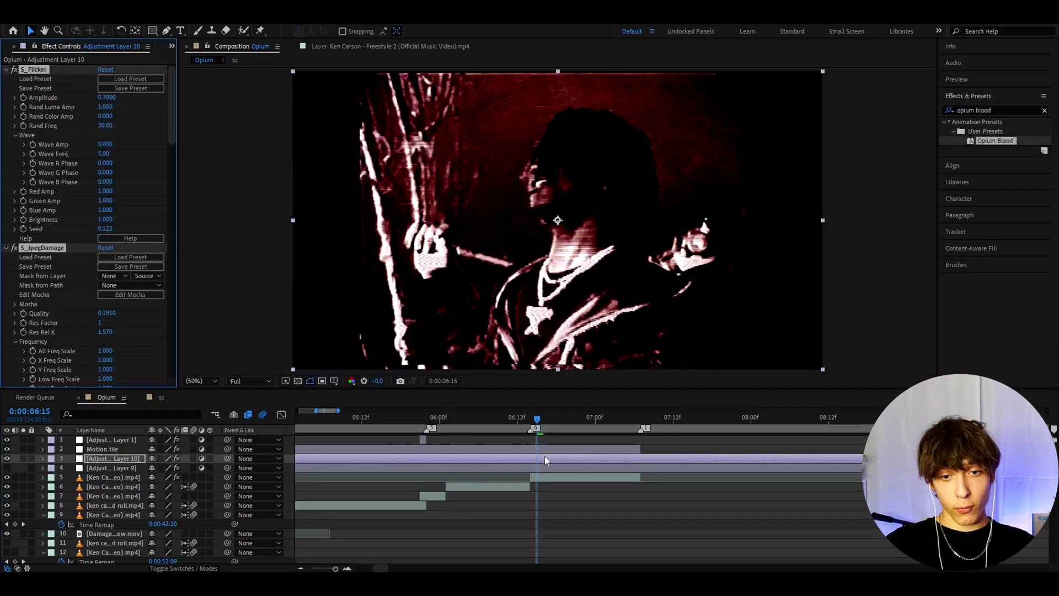
left_click(541, 461)
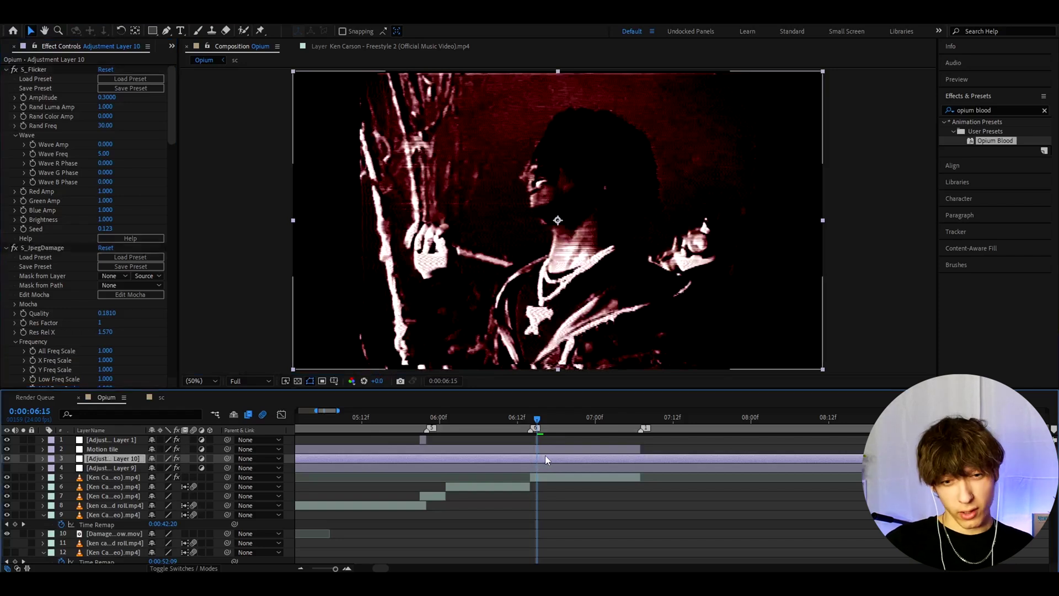
key("ctrl+Down")
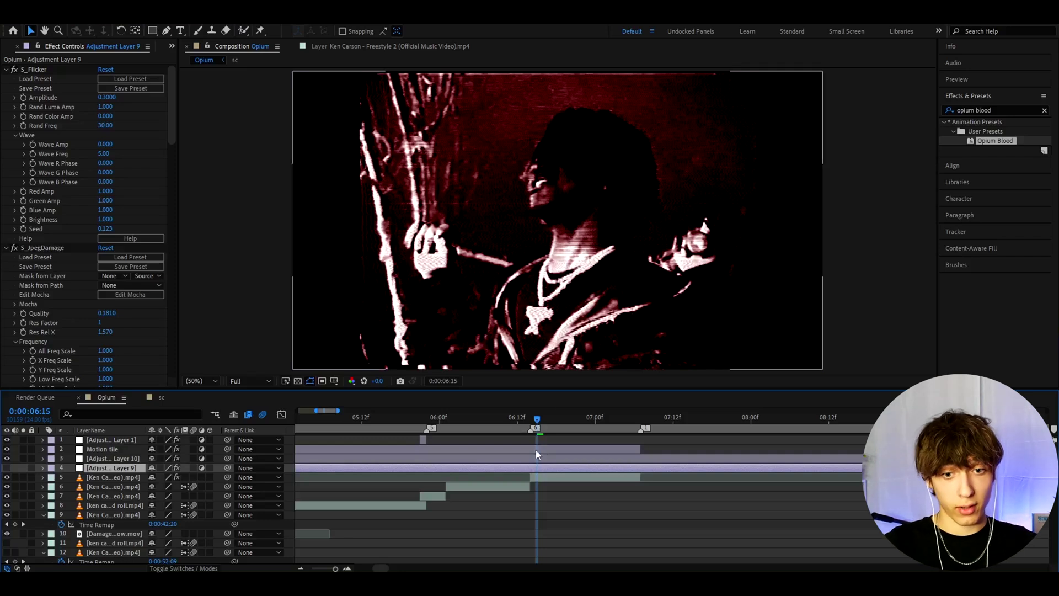
left_click(540, 461)
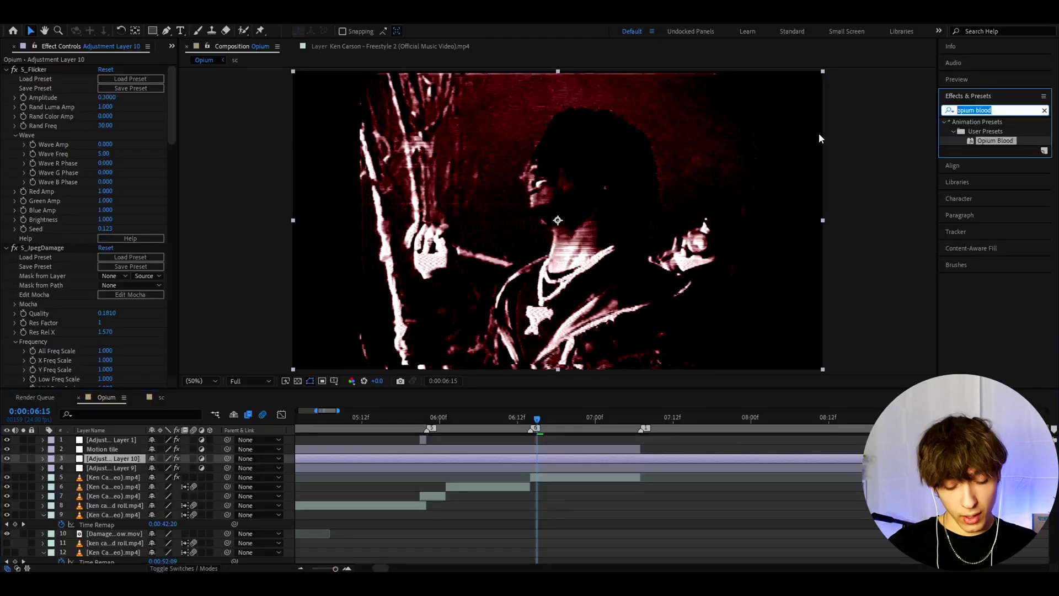
- Filter the effects and presets by "opium" and hide Adjustment Layer 10
type("opium")
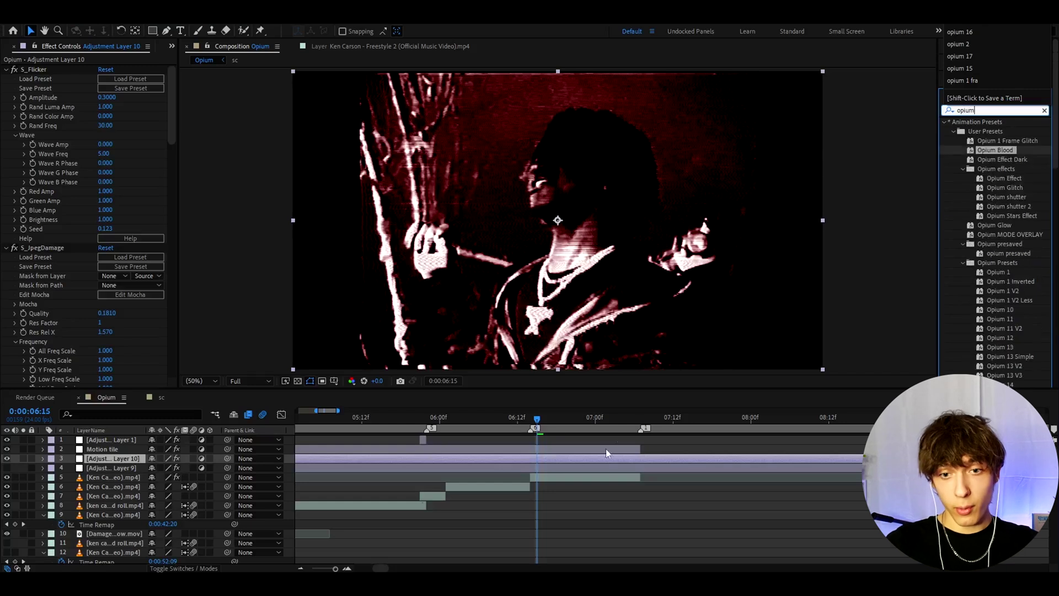
left_click(668, 422)
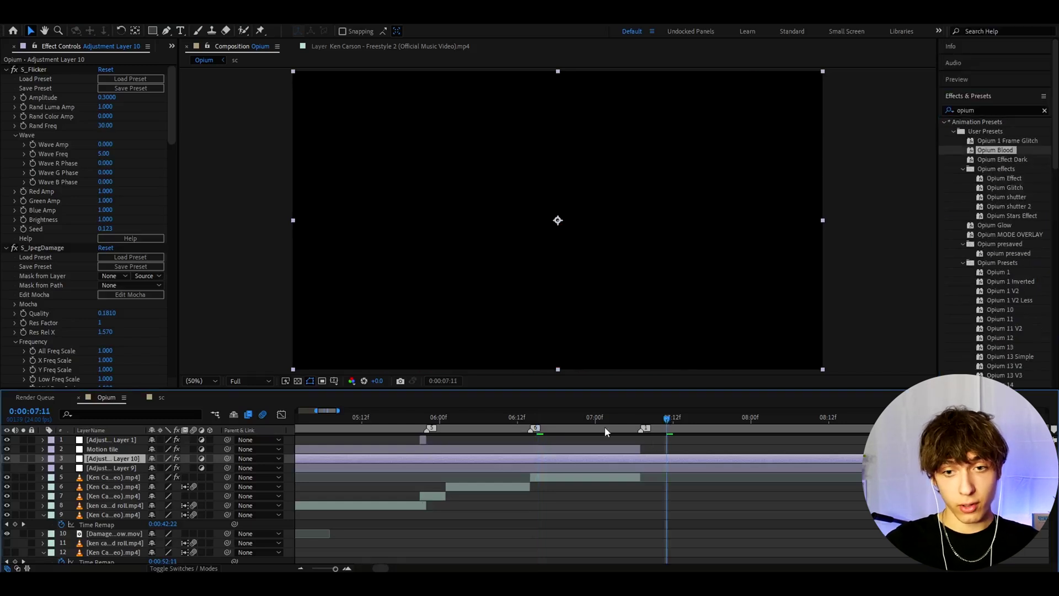
key("Home")
left_click(7, 458)
scroll(452, 491, "down", 5)
scroll(371, 473, "up", 4)
left_click(462, 419)
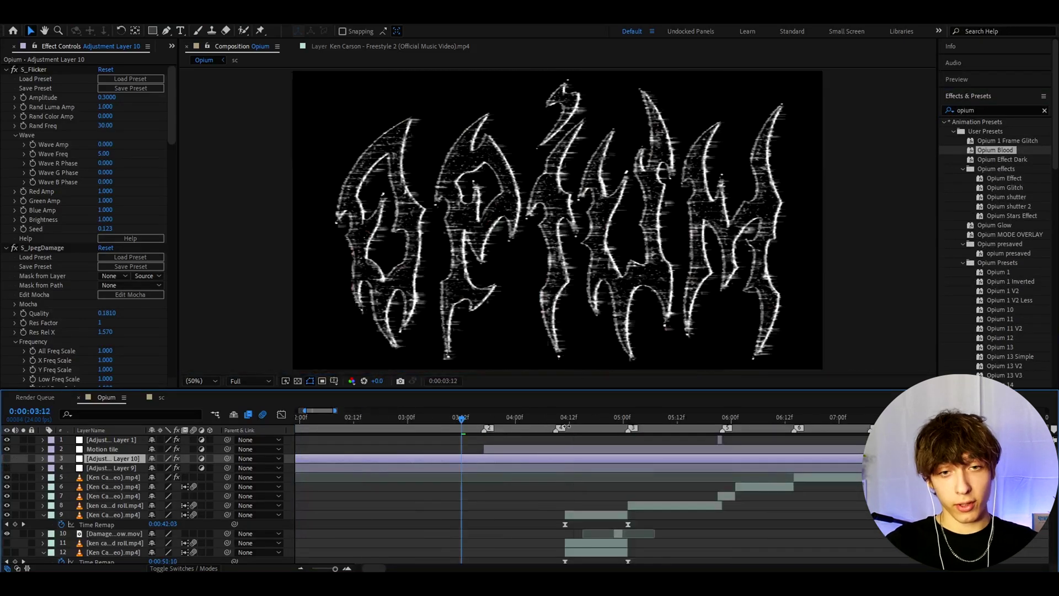
- Create a text box reading OPIUM in the empty stretch after the last clip, at 0:00:07:15
scroll(438, 481, "down", 3)
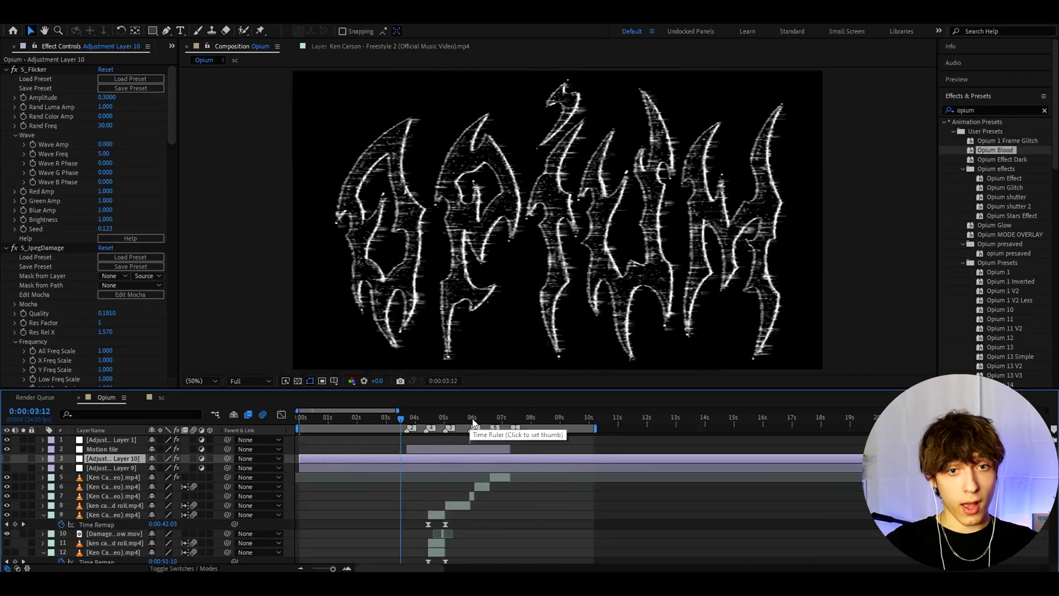
left_click(519, 422)
scroll(509, 467, "up", 3)
key("ctrl+t")
left_click_drag(354, 135, 801, 308)
type("OPIUM")
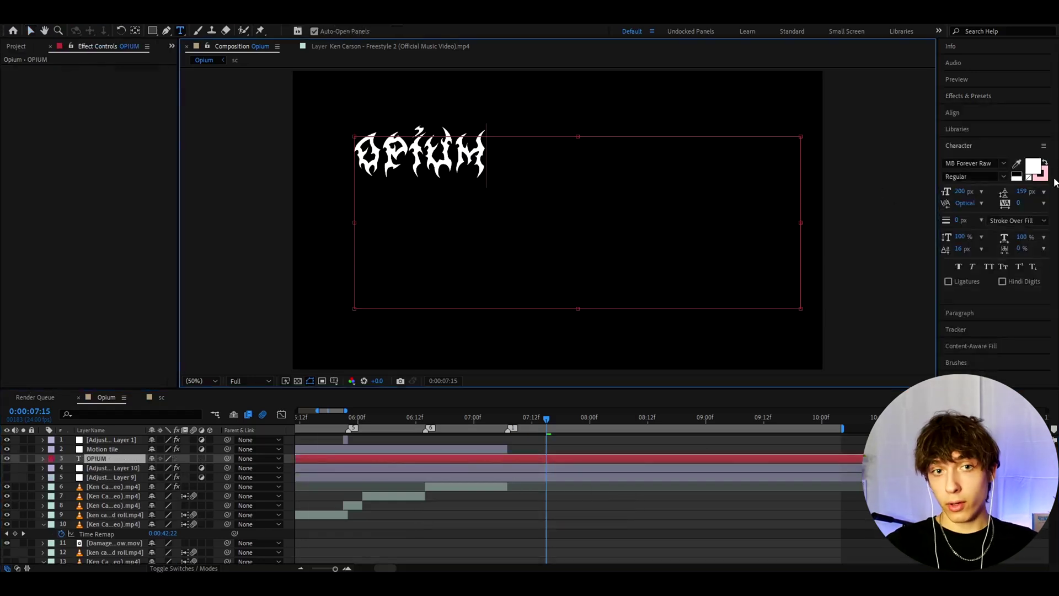
- Set the OPIUM text's font size to 400 px and finish editing the text
left_click(966, 190)
type("400")
key("Return")
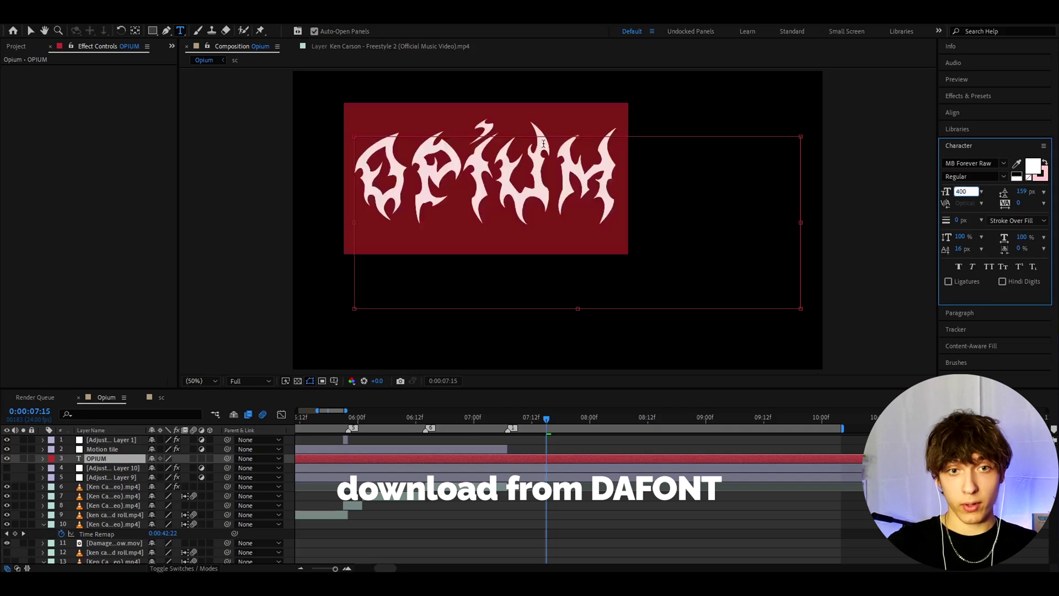
left_click(637, 177)
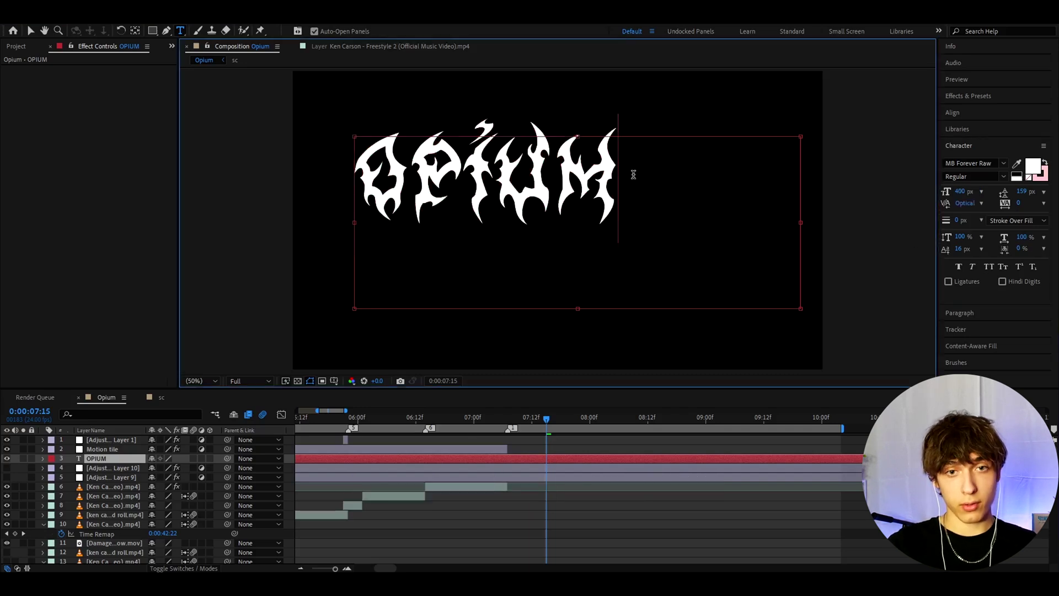
left_click(31, 31)
- Split the OPIUM text layer at 0:00:07:15, delete the earlier part and make the remaining part start where the last clip ends
key("ctrl+shift+d")
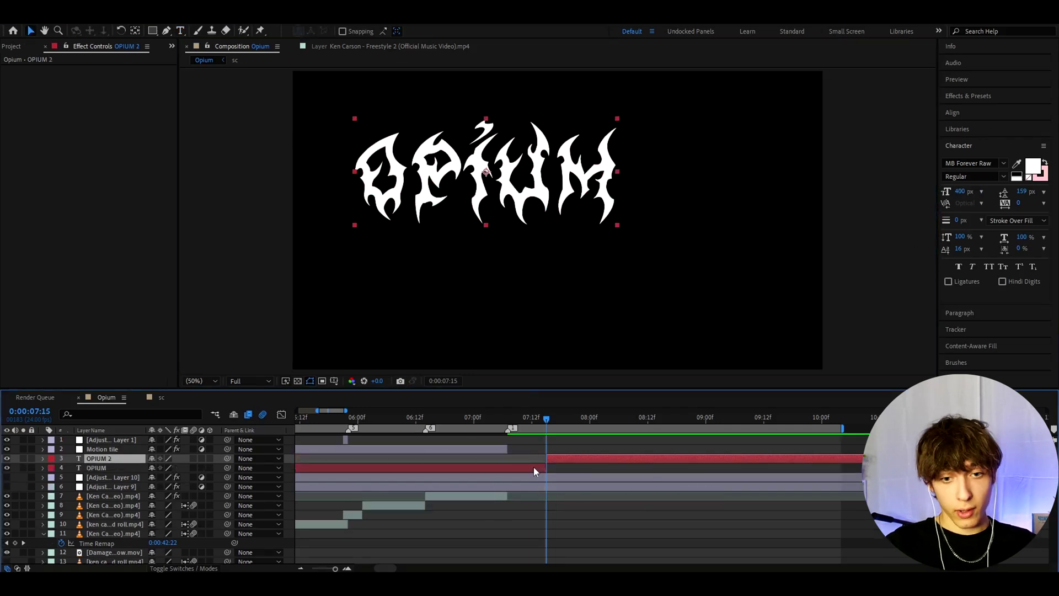
left_click(534, 468)
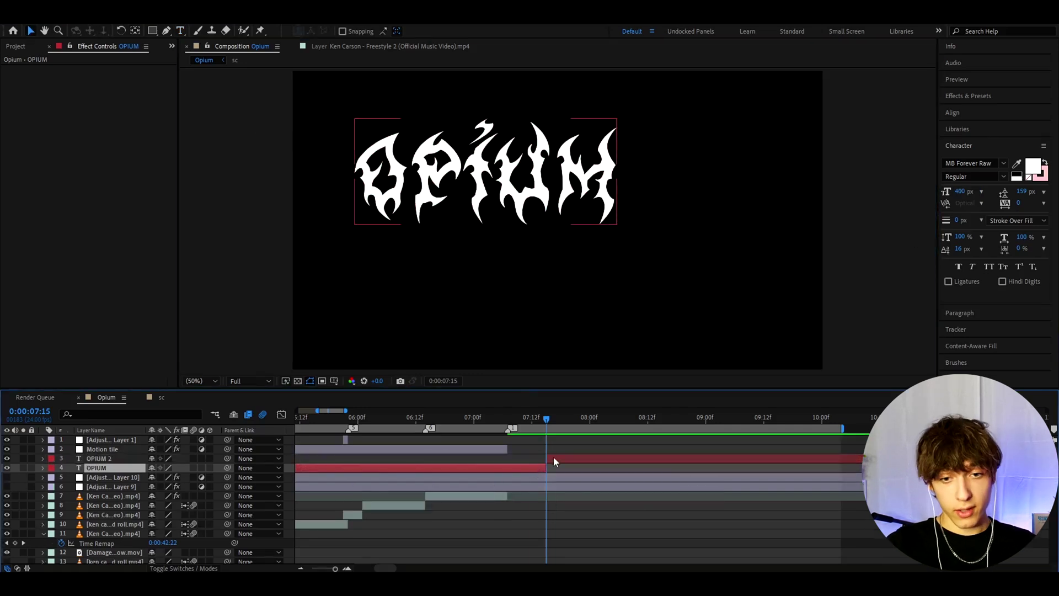
key("Delete")
left_click_drag(554, 458, 514, 462)
left_click_drag(543, 426, 527, 426)
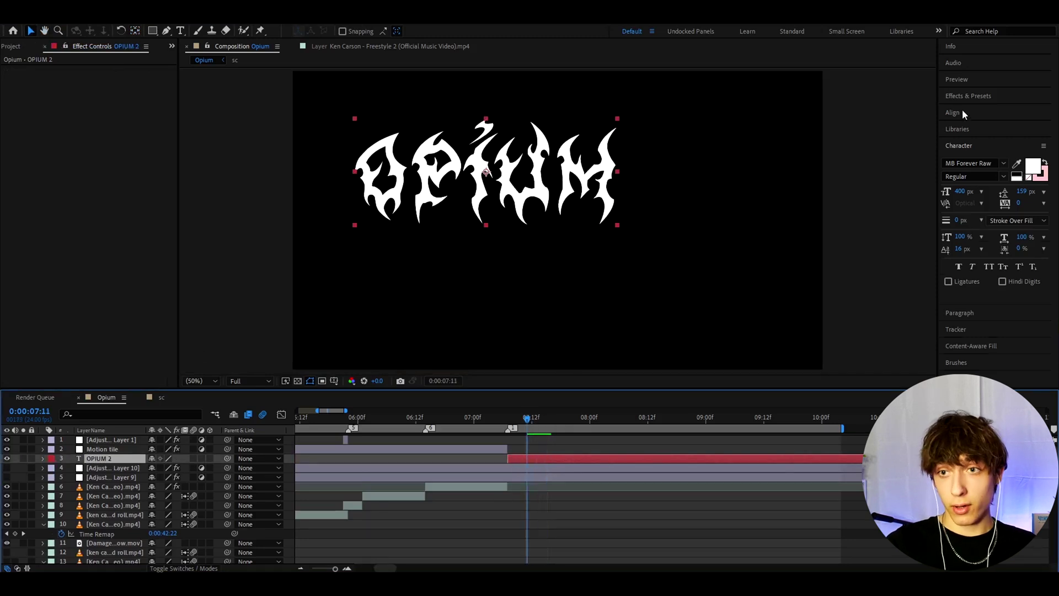
- Centre the OPIUM text horizontally and vertically in the composition
left_click(962, 113)
left_click(967, 140)
left_click(1024, 140)
- Try the Opium Text 2 V2 preset on the OPIUM text layer
left_click(956, 99)
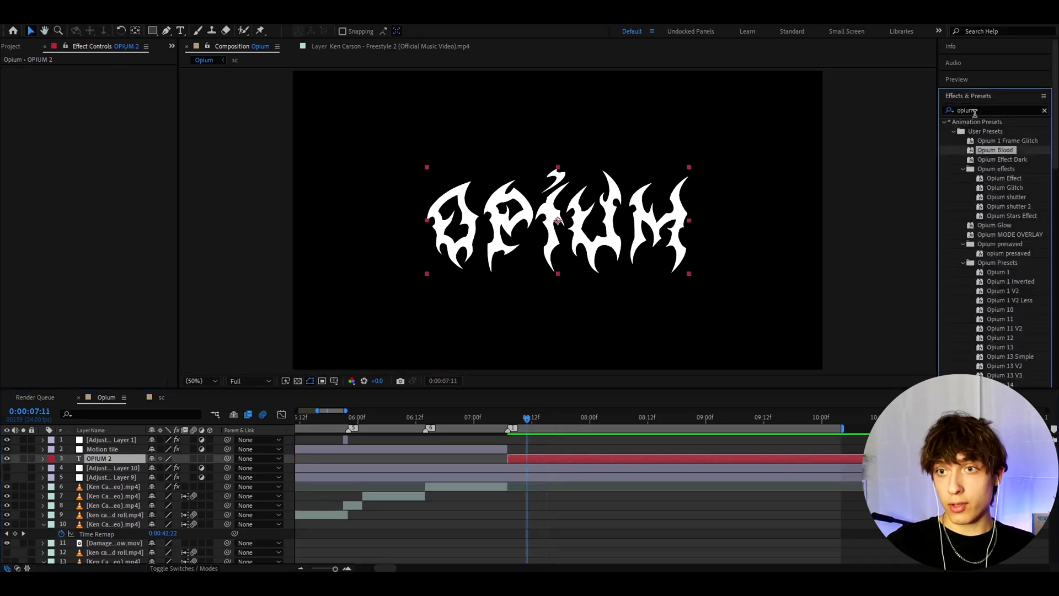
scroll(1010, 183, "down", 10)
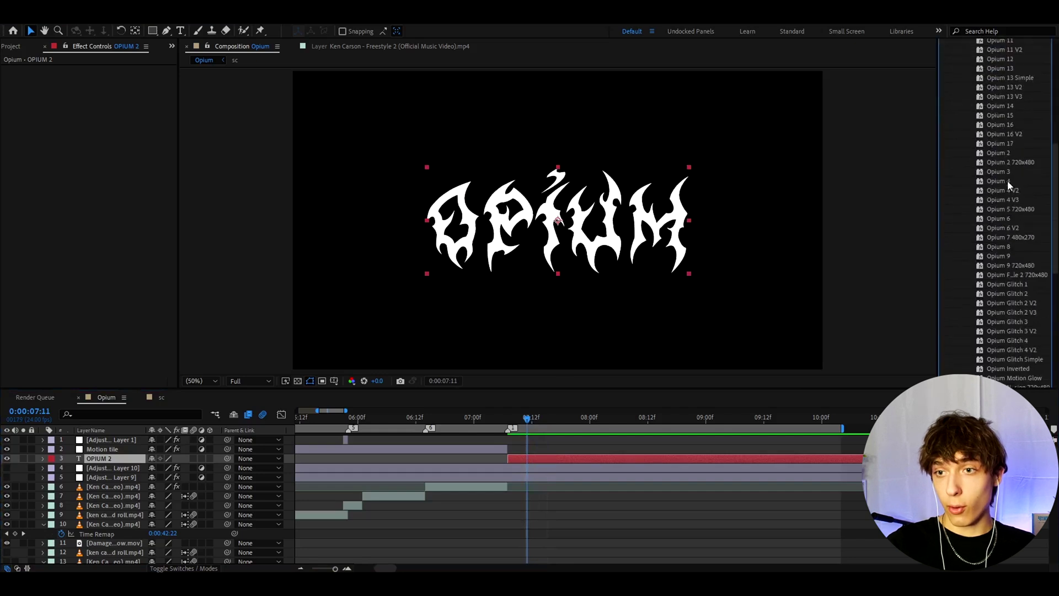
scroll(1008, 187, "down", 4)
scroll(1009, 230, "down", 4)
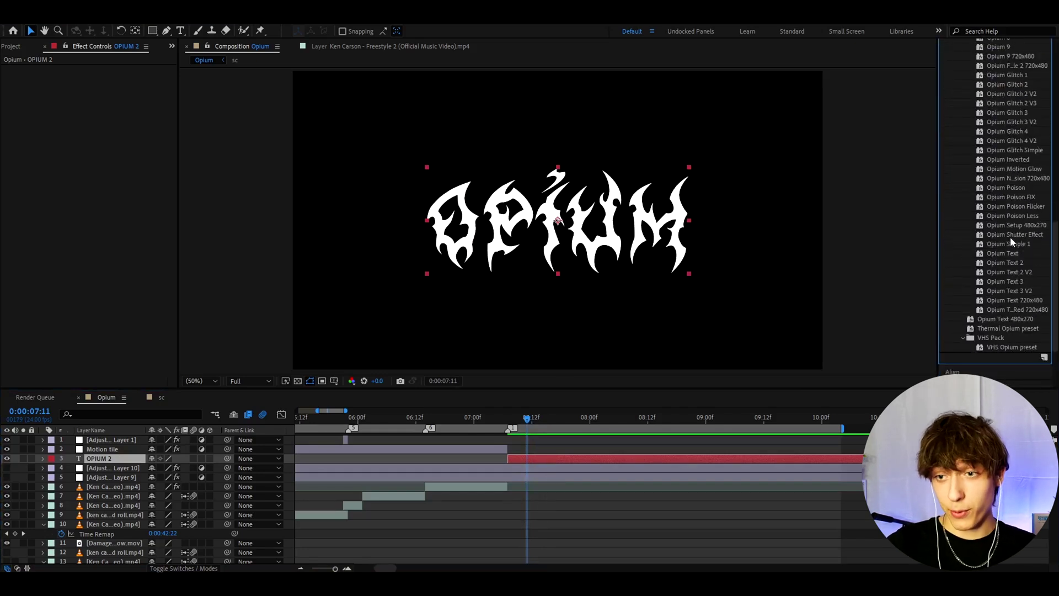
left_click(1011, 261)
scroll(1012, 221, "up", 4)
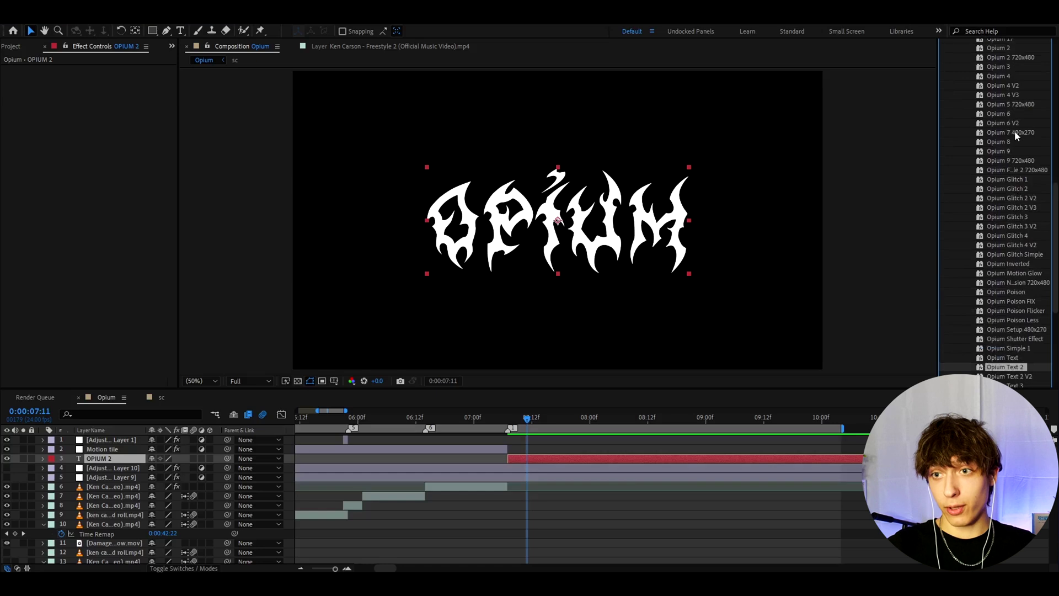
scroll(999, 259, "down", 1)
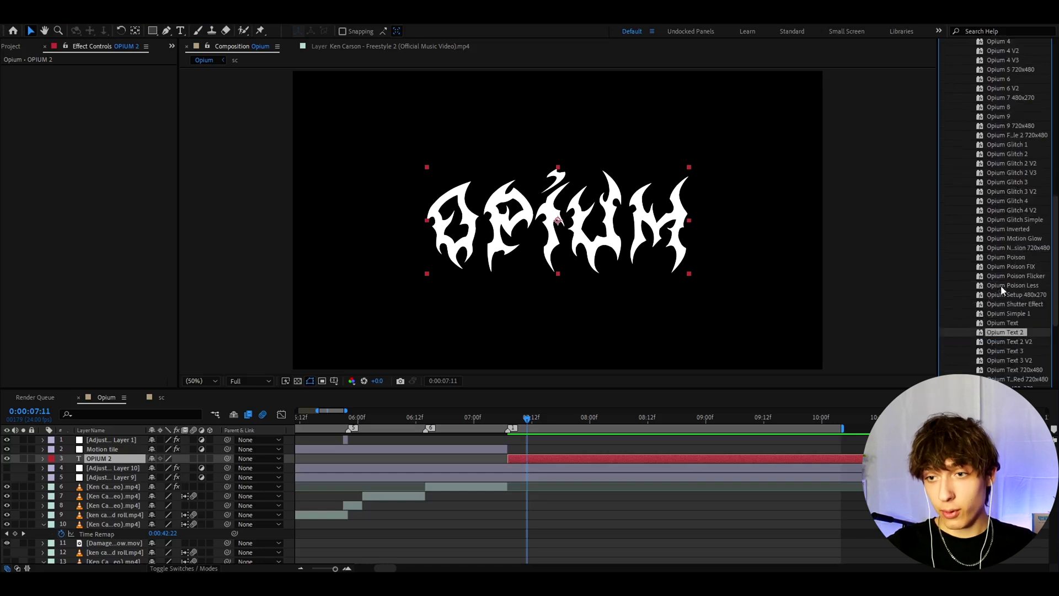
scroll(999, 312, "down", 1)
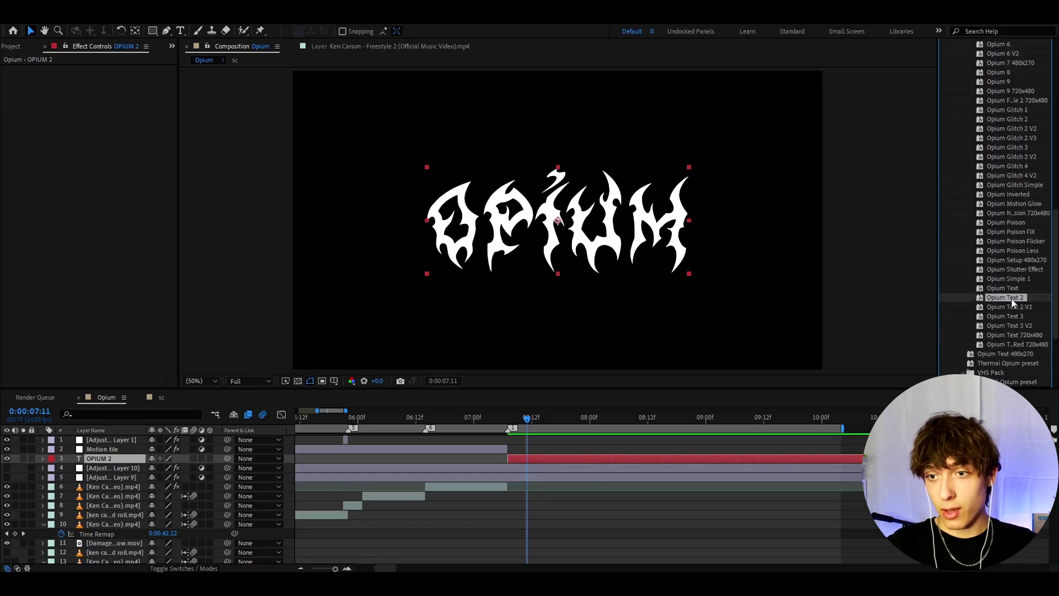
left_click_drag(1007, 307, 524, 458)
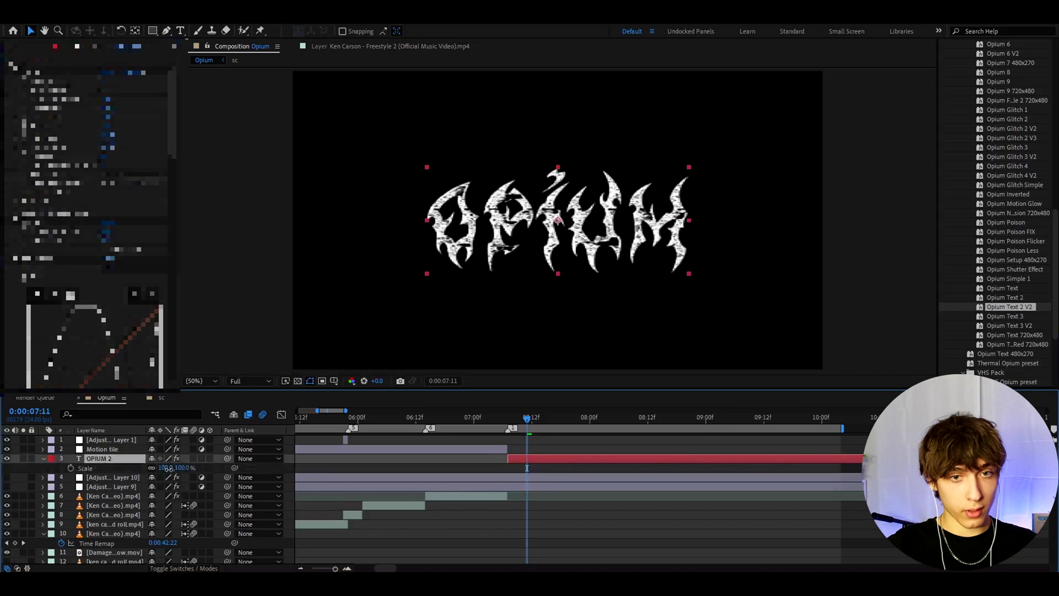
- Scale the OPIUM text to 194% in width and, with the proportions unlinked, 262% in height
left_click_drag(179, 468, 218, 472)
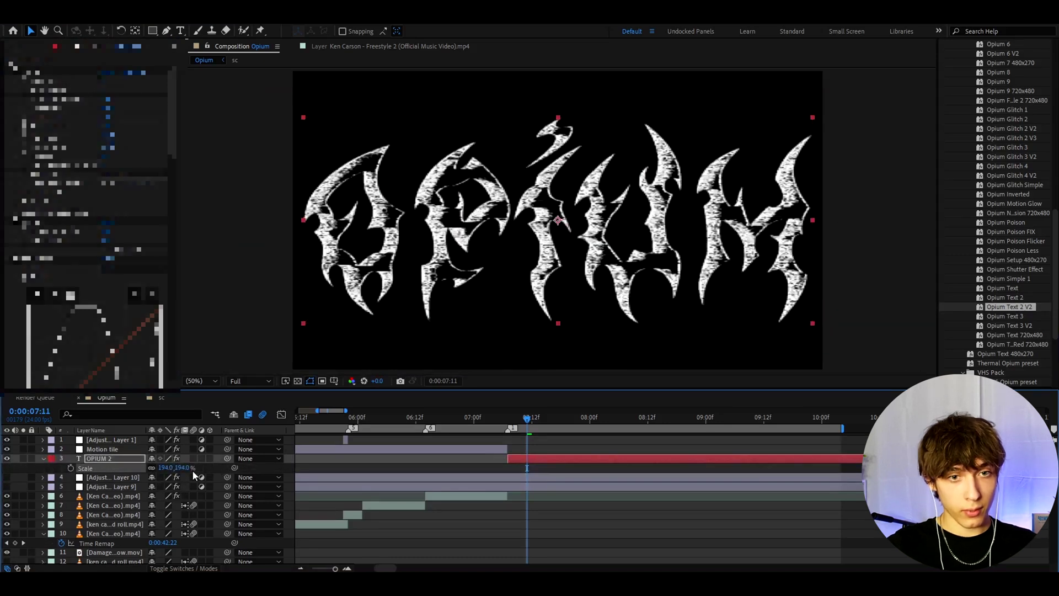
left_click(152, 467)
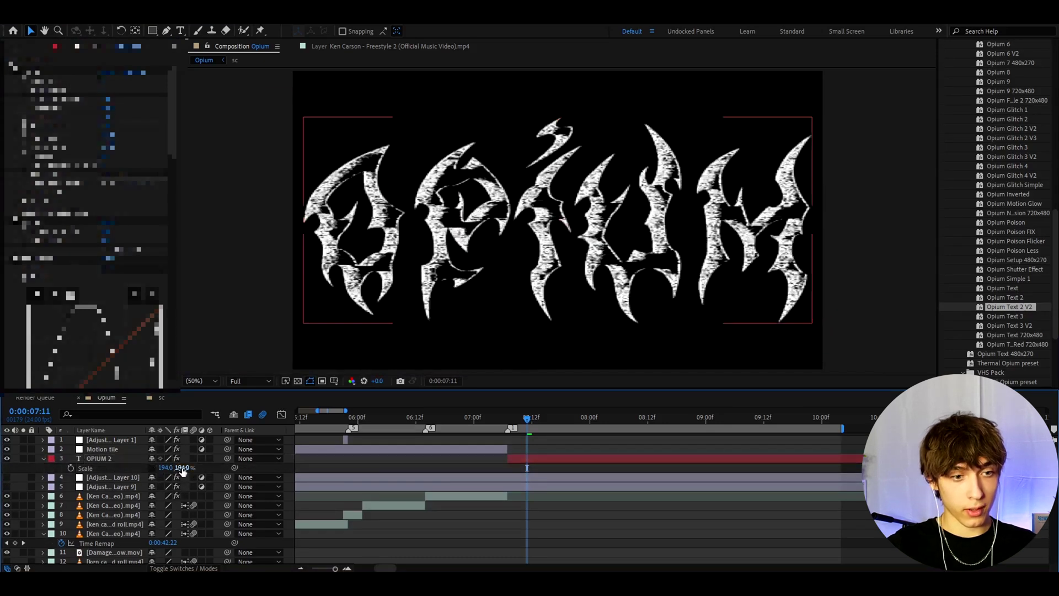
left_click_drag(182, 468, 218, 468)
- Undo the Opium Text 2 V2 preset on the OPIUM text layer and apply the Opium Text 2 preset instead
key("ctrl+z")
left_click(1004, 297)
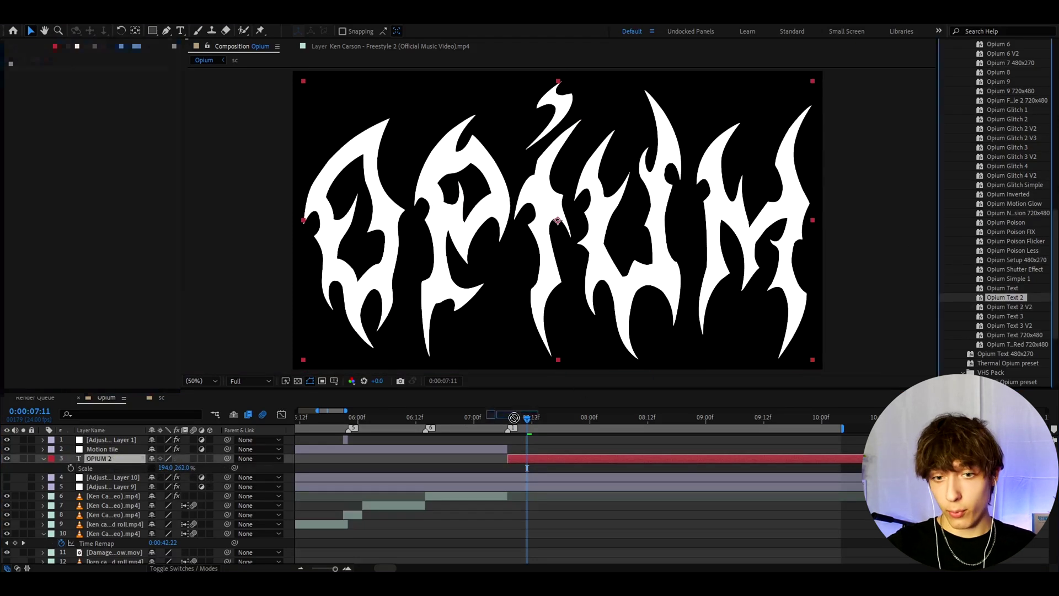
left_click_drag(519, 468, 519, 461)
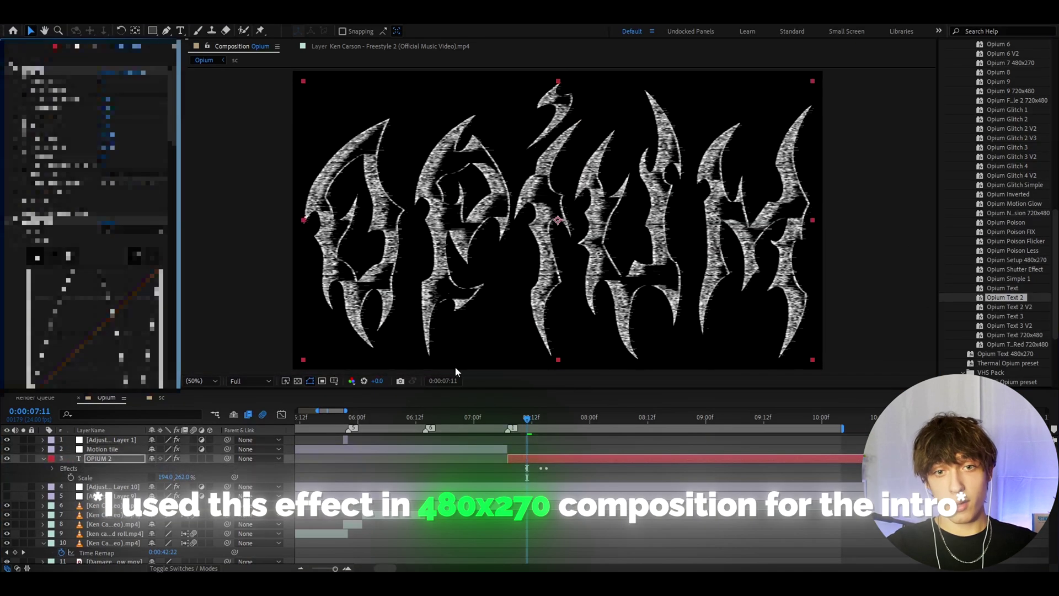
left_click(531, 421)
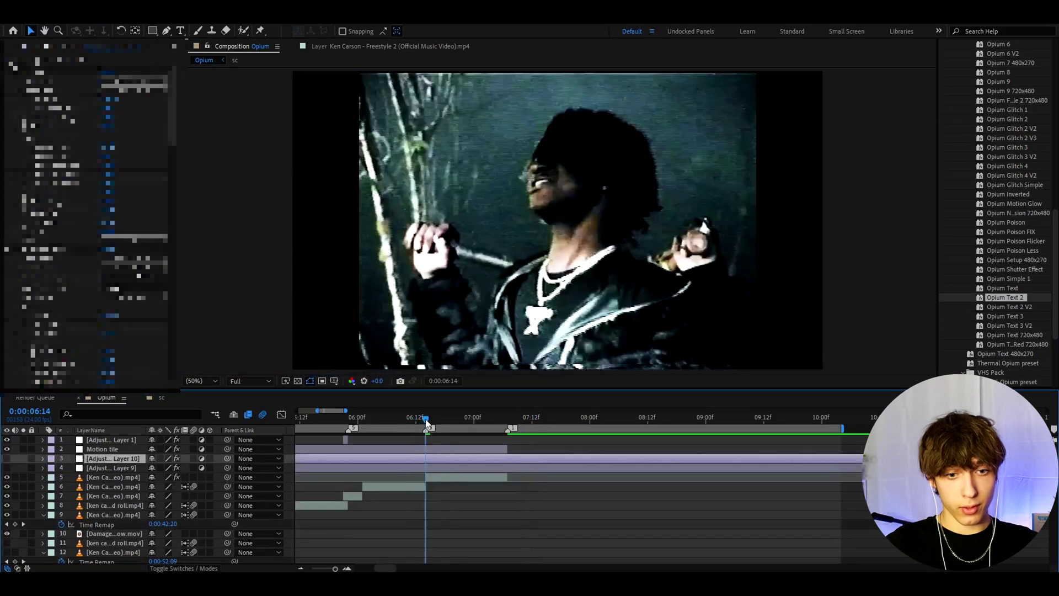
- Enable Adjustment Layer 10, split it around the start of the last clip, delete the earlier part and shift the remaining part slightly later
mouse_move(426, 421)
left_mouse_down()
mouse_move(440, 420)
mouse_move(422, 422)
left_mouse_up()
left_click(7, 459)
key("ctrl+shift+d")
left_click(387, 418)
left_click(377, 469)
key("Delete")
left_click(430, 420)
left_click_drag(444, 458, 465, 458)
- Try the Opium 2 preset on a new adjustment layer placed below Adjustment Layer 10
left_click(432, 469)
key("ctrl+alt+y")
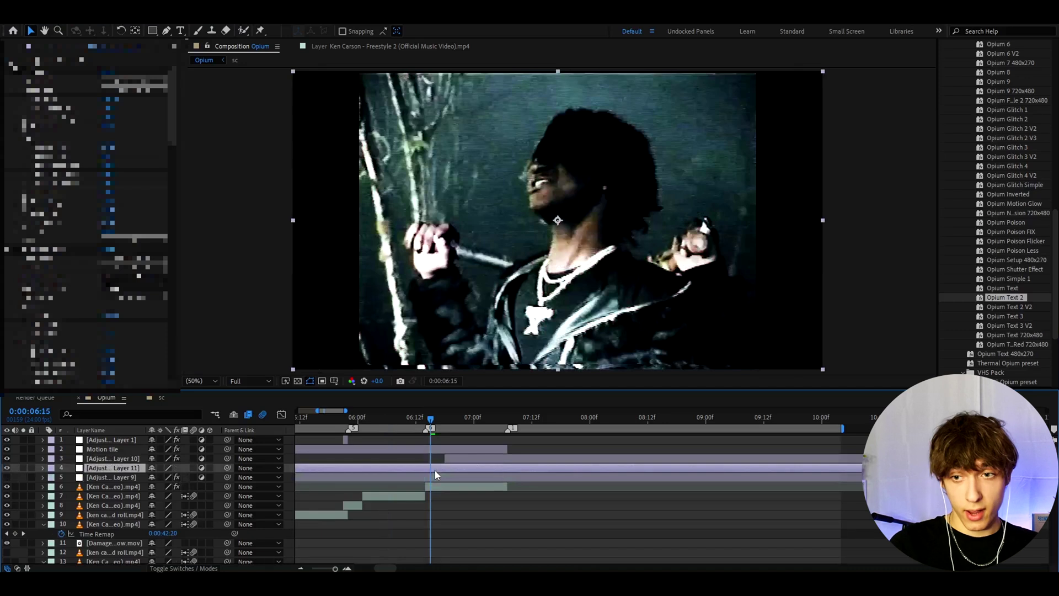
scroll(990, 217, "up", 3)
scroll(999, 196, "up", 6)
left_click(1005, 267)
double_click(1001, 257)
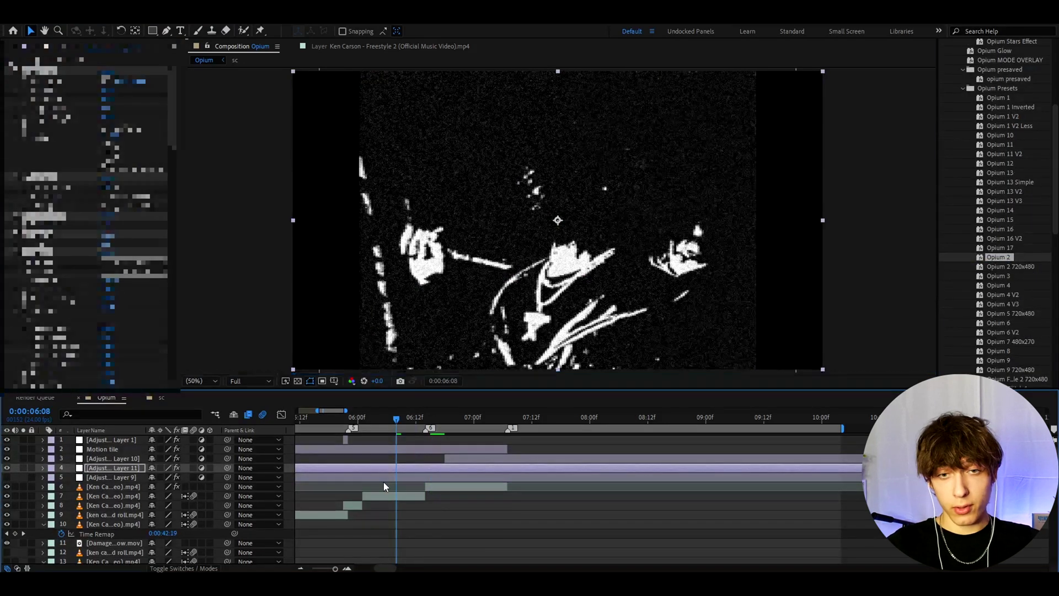
- Compare the clip with and without the Opium 2 adjustment layer and delete that layer
left_click(8, 468)
left_click(7, 468)
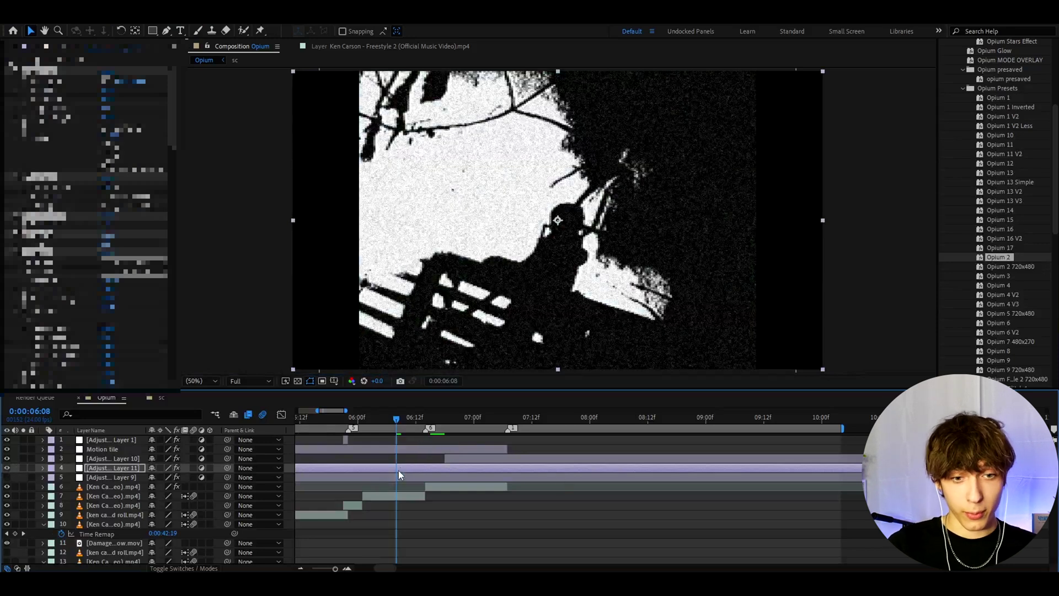
key("Delete")
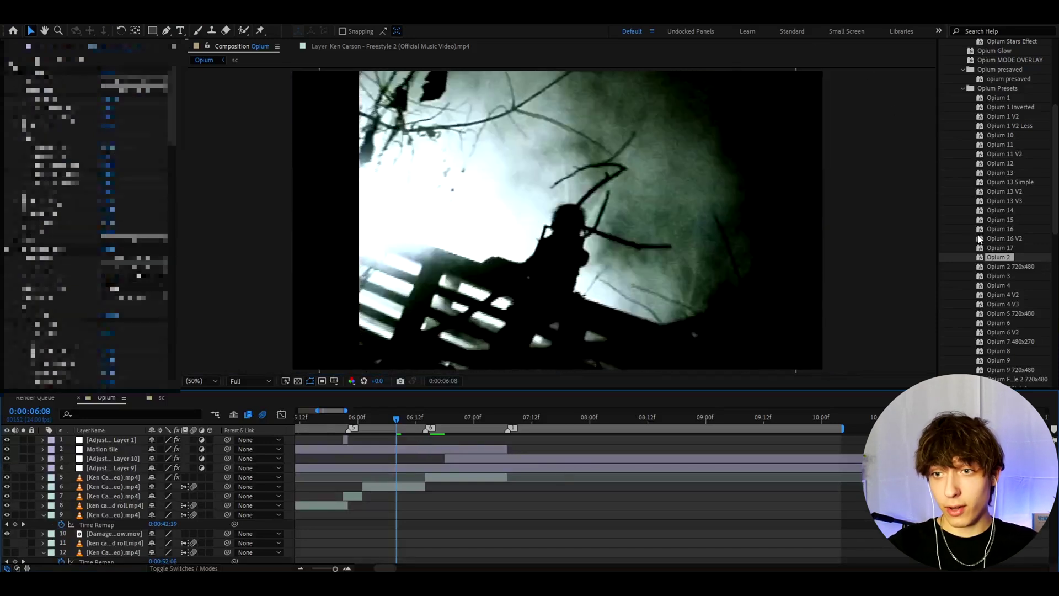